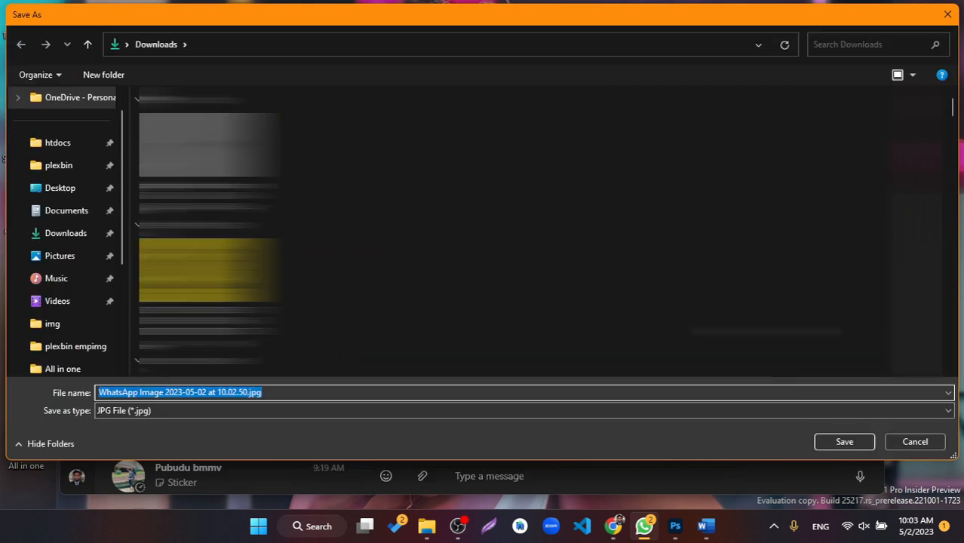
# Save the signature photo to Downloads as WhatsApp Image 2023-05-02 at 10.02.50.jpg, and clear the WhatsApp window and download notification away
pyautogui.click(842, 442)
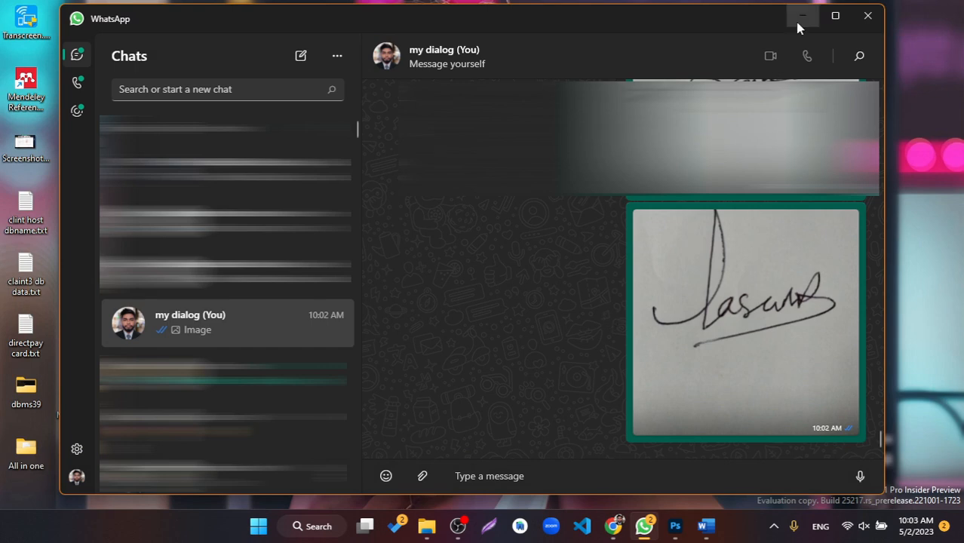
pyautogui.click(798, 21)
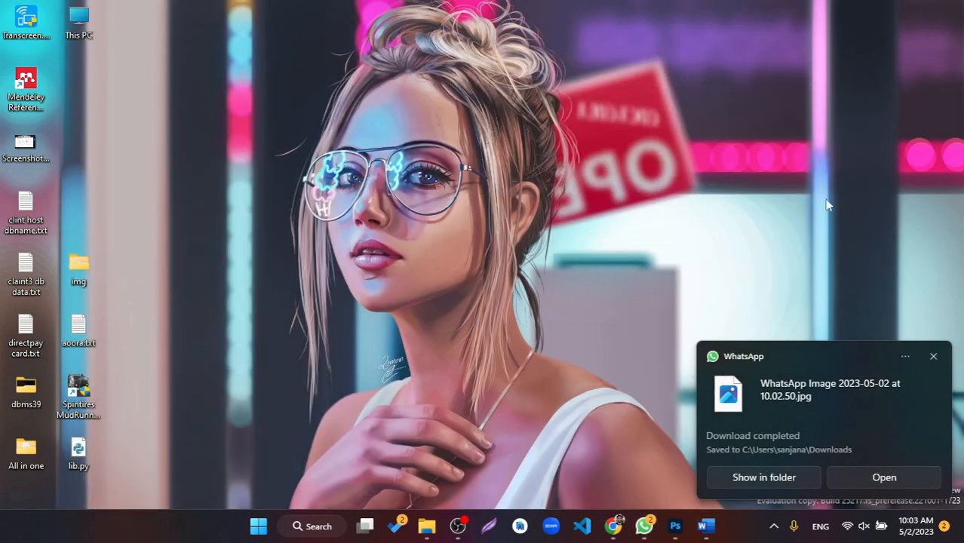
pyautogui.click(933, 356)
# Switch to Photoshop and open WhatsApp Image 2023-05-02 at 10.02.50.jpg from the Downloads folder
pyautogui.click(658, 494)
pyautogui.click(34, 7)
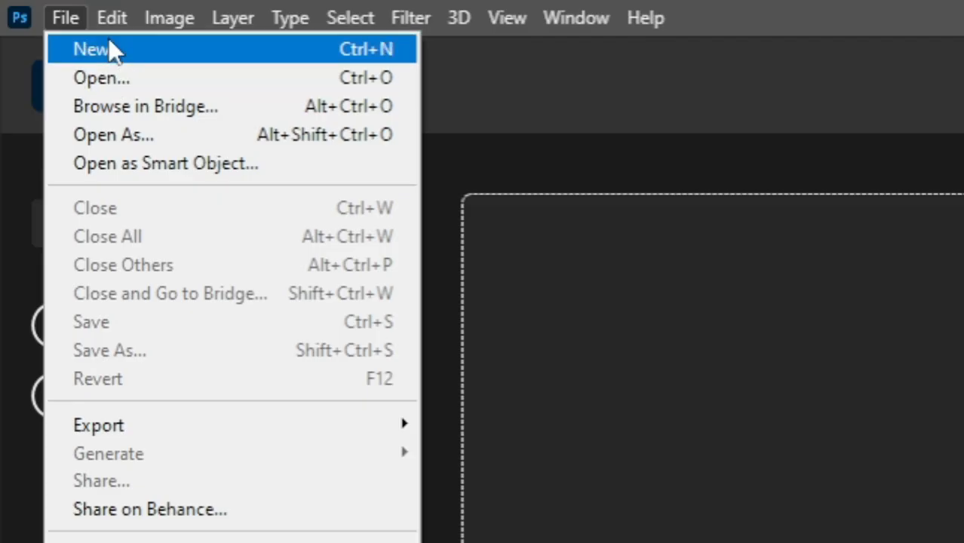
pyautogui.click(115, 74)
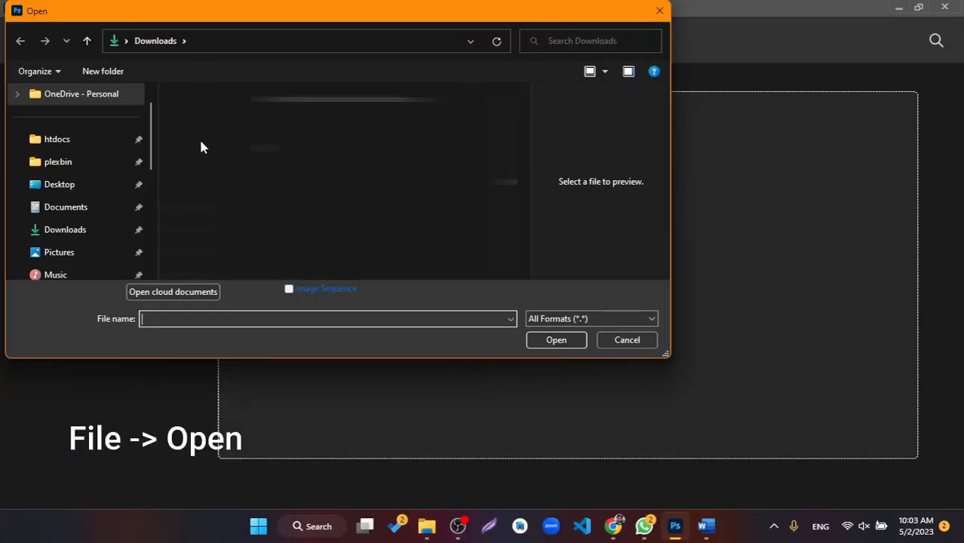
pyautogui.click(216, 178)
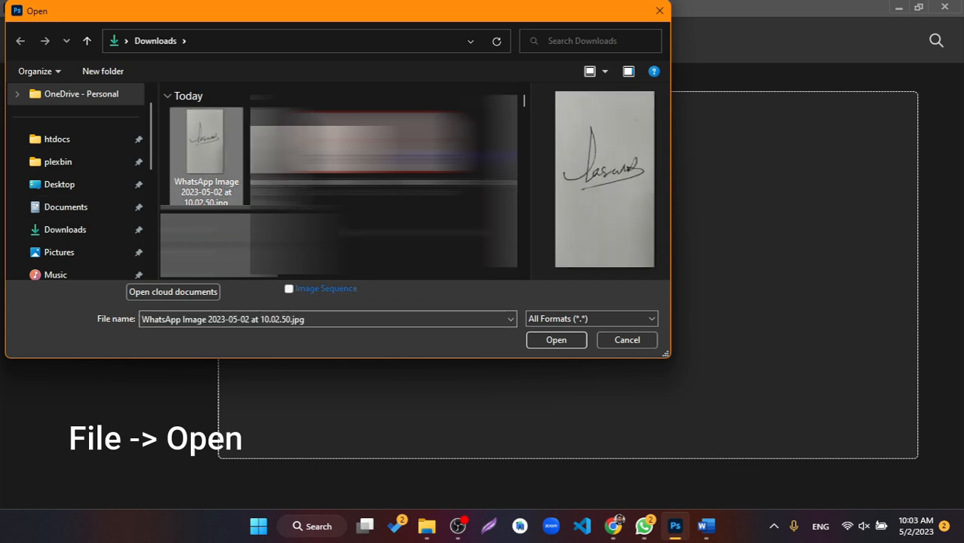
pyautogui.click(549, 340)
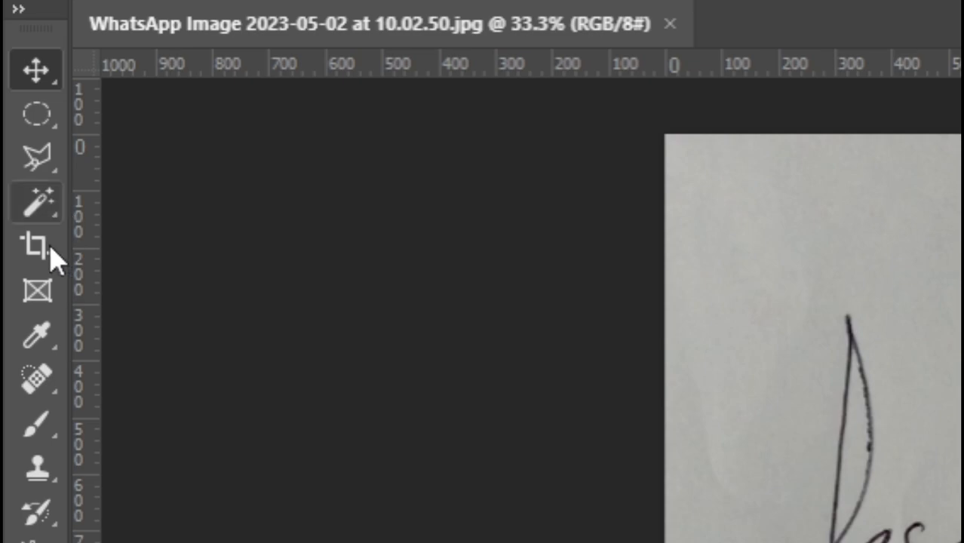
# Crop the photo above and below the signature to about 899 x 675 px, keeping the full width
pyautogui.click(13, 143)
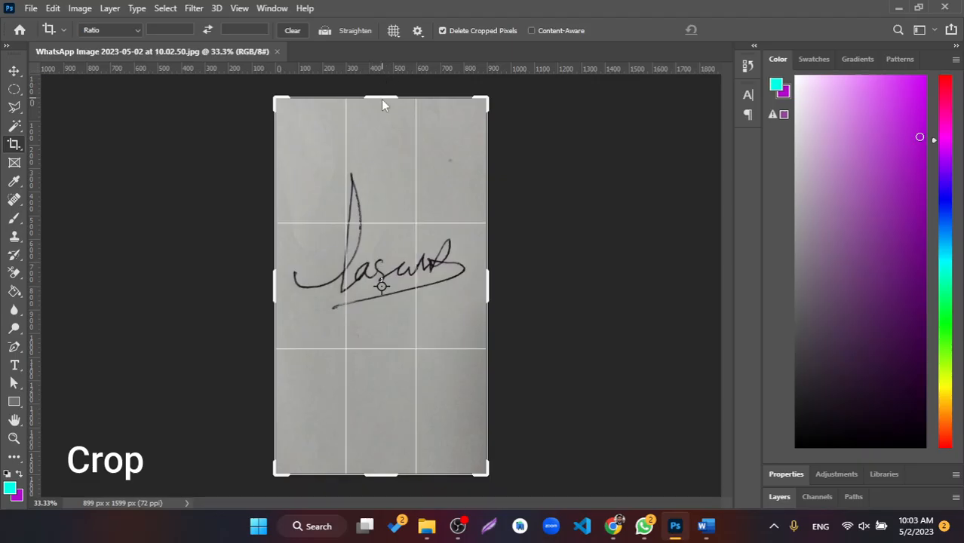
pyautogui.moveTo(381, 99); pyautogui.dragTo(387, 131)
pyautogui.moveTo(378, 443); pyautogui.dragTo(409, 366)
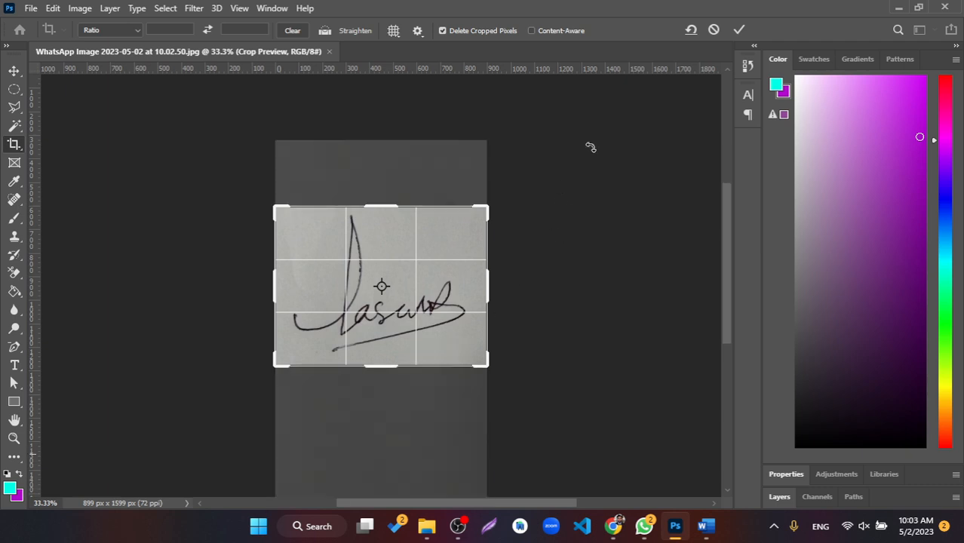
pyautogui.click(740, 29)
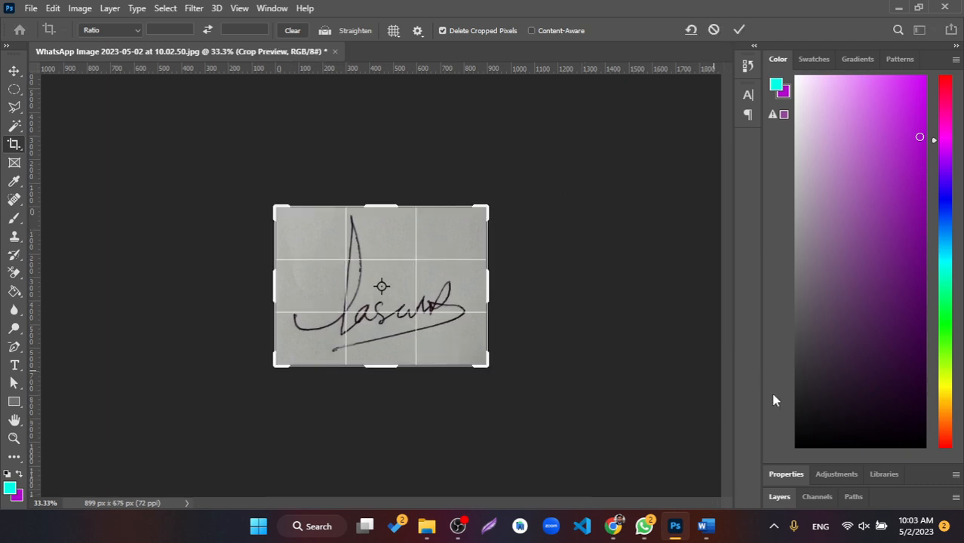
pyautogui.click(739, 29)
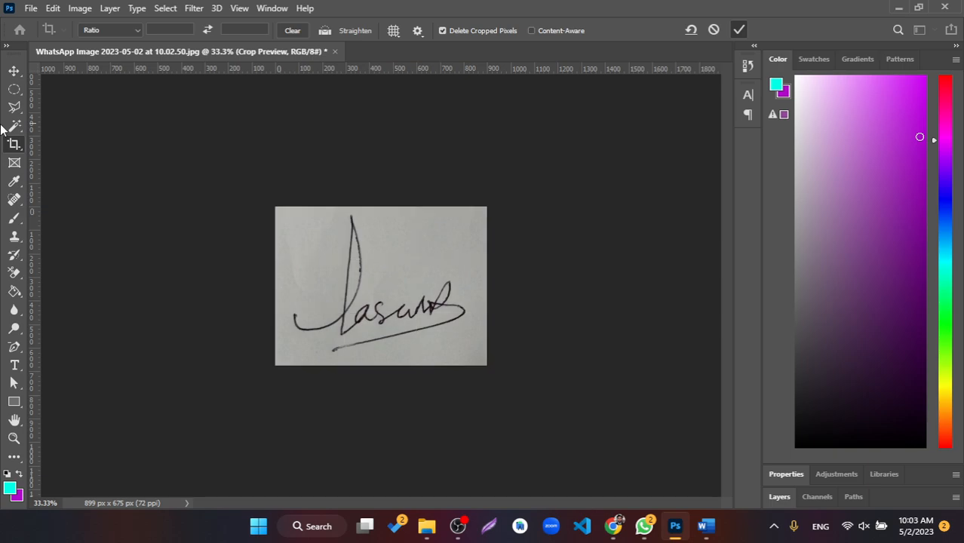
# Unlock the Background layer to make it a regular editable layer, with the Move tool active
pyautogui.click(14, 70)
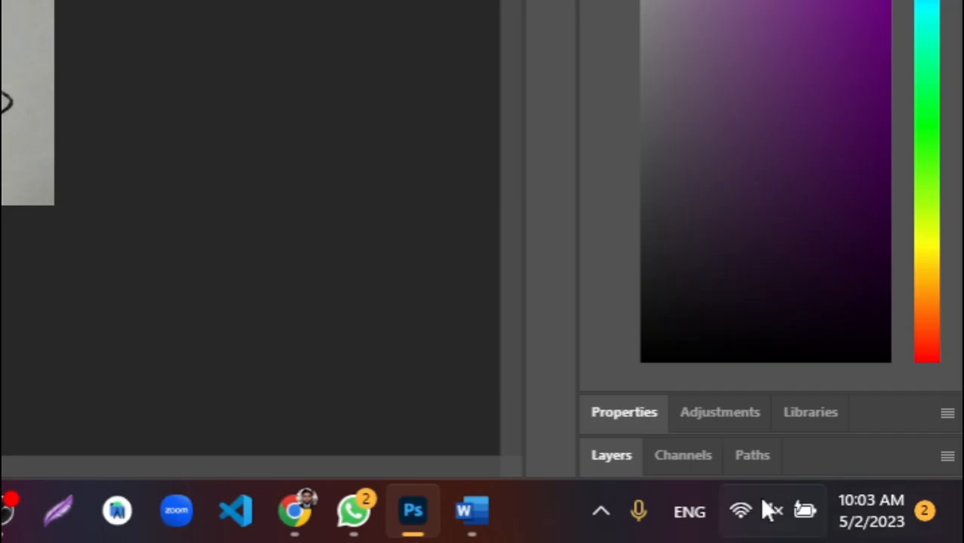
pyautogui.click(780, 499)
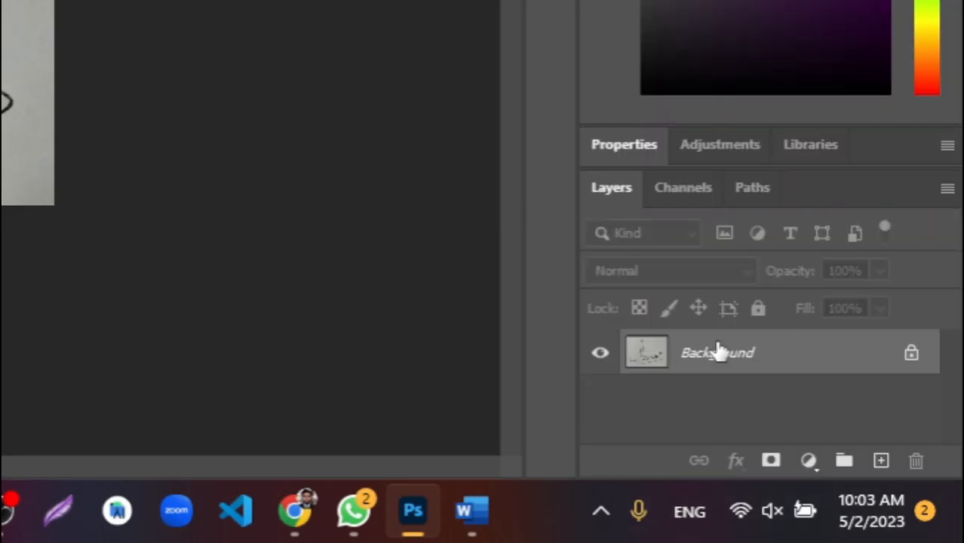
pyautogui.click(911, 354)
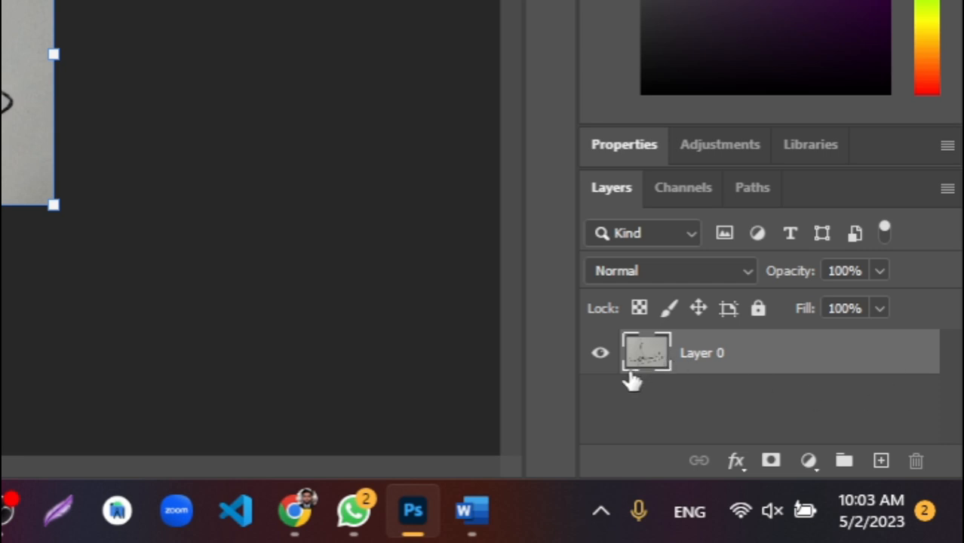
# Apply Curves to the Red channel, lowering the white point to an input of about 123 and raising the black point close to it
pyautogui.click(688, 196)
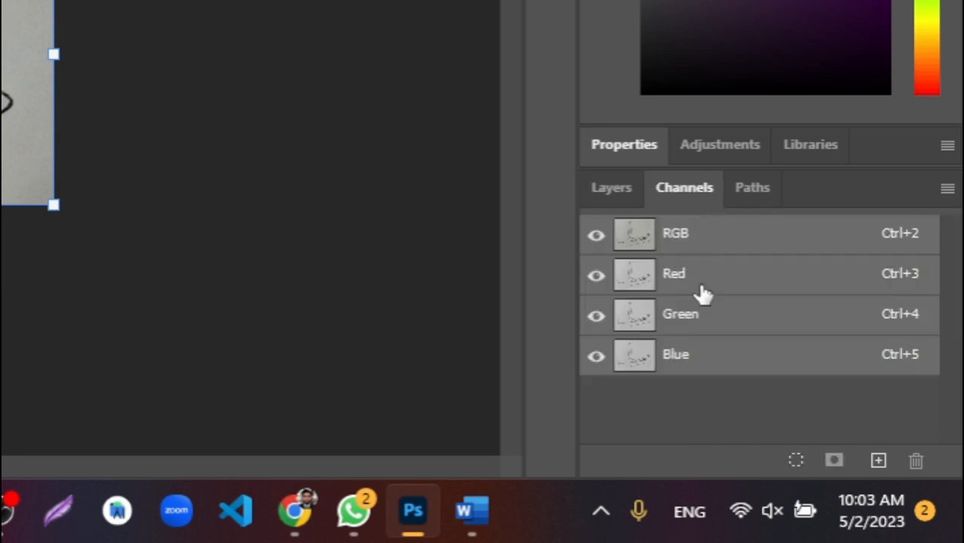
pyautogui.click(692, 278)
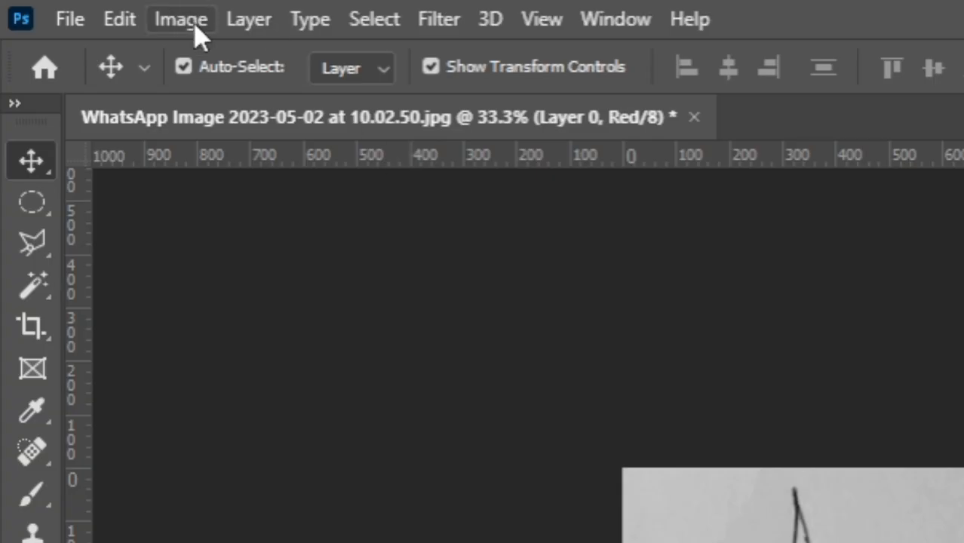
pyautogui.click(192, 21)
pyautogui.moveTo(260, 116)
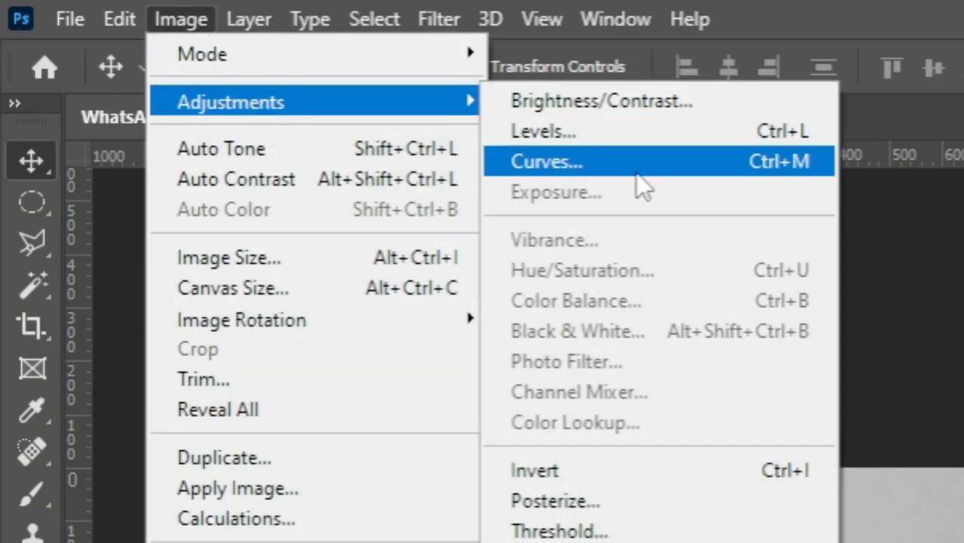
pyautogui.click(537, 172)
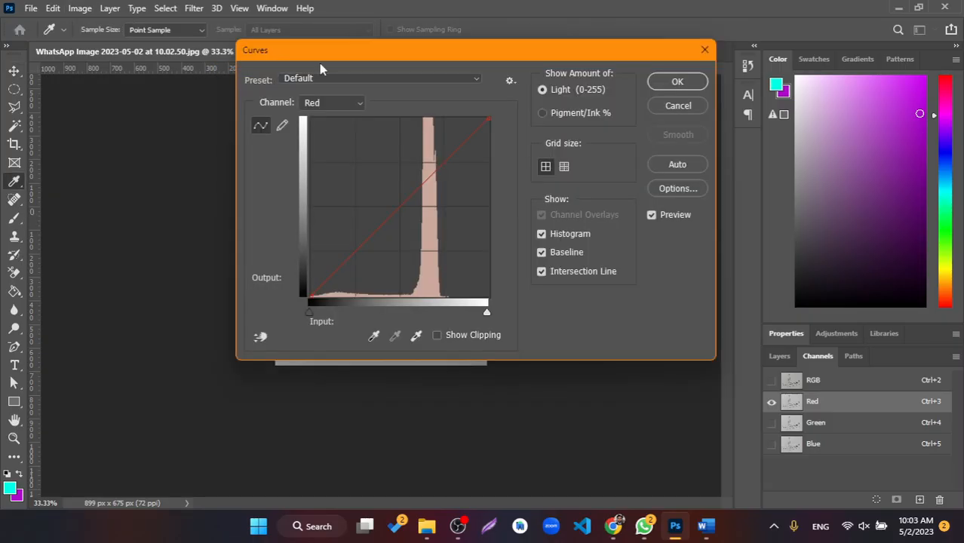
pyautogui.moveTo(401, 51); pyautogui.dragTo(664, 66)
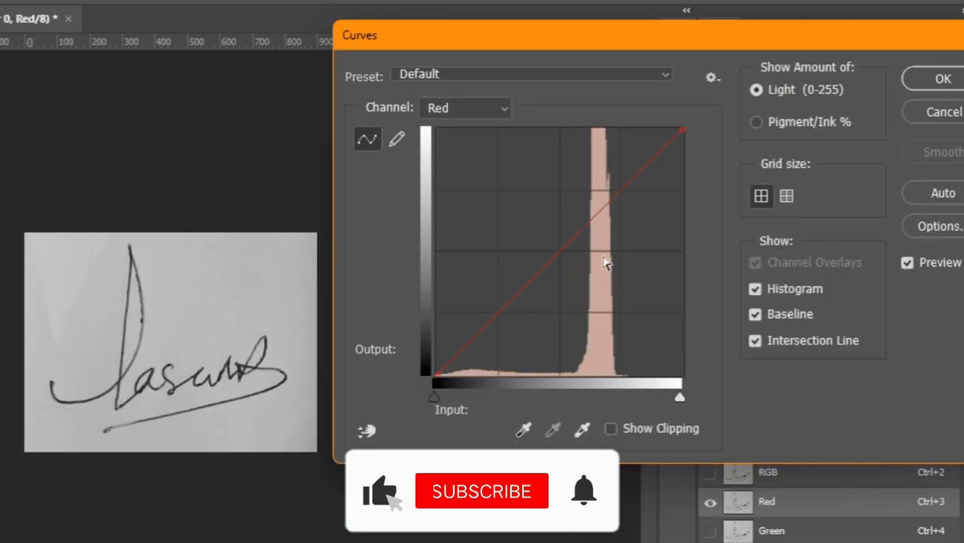
pyautogui.moveTo(680, 397); pyautogui.dragTo(552, 397)
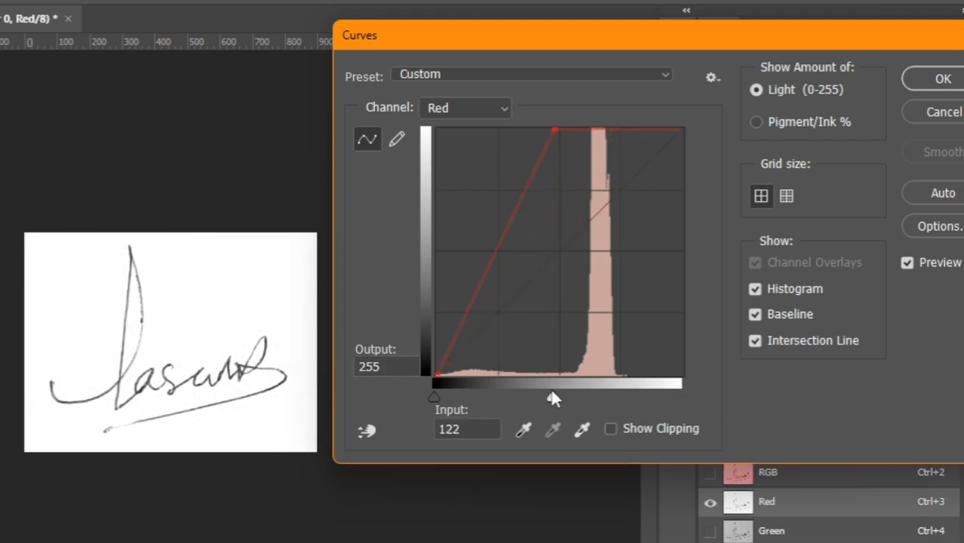
pyautogui.moveTo(439, 398)
pyautogui.mouseDown()
pyautogui.moveTo(539, 388)
pyautogui.moveTo(552, 398)
pyautogui.mouseUp()
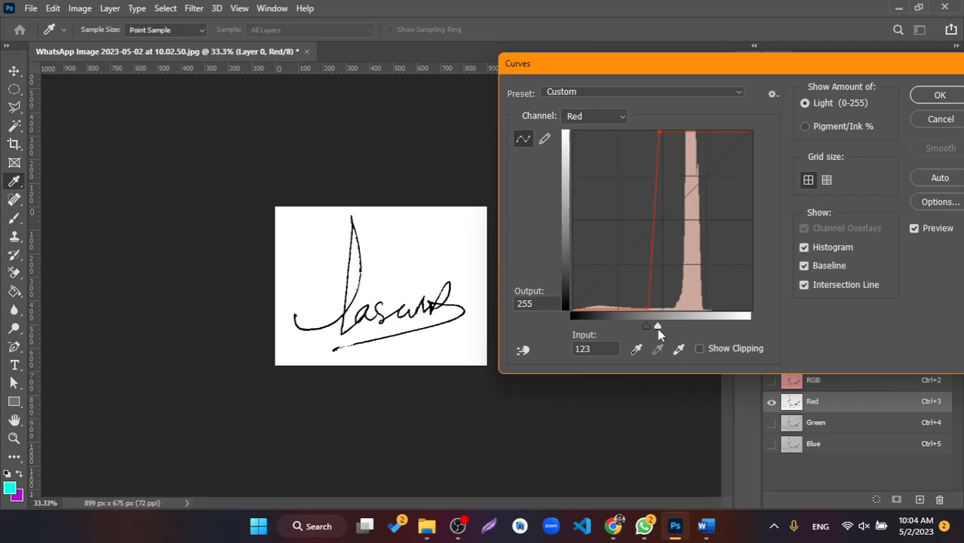
pyautogui.moveTo(657, 328); pyautogui.dragTo(660, 327)
pyautogui.click(938, 95)
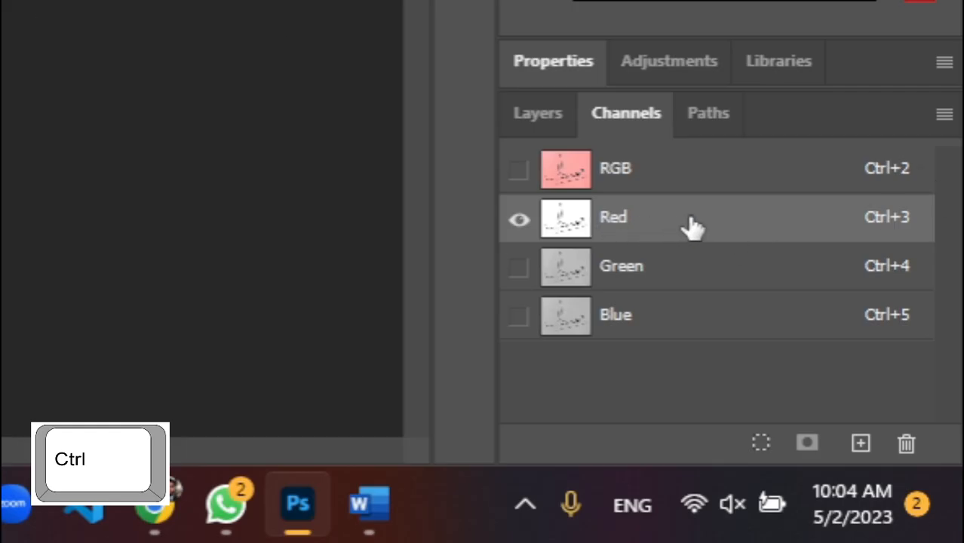
# Load the Red channel as a selection and invert it so that only the signature strokes are selected
pyautogui.keyDown('ctrl'); pyautogui.click(694, 228); pyautogui.keyUp('ctrl')
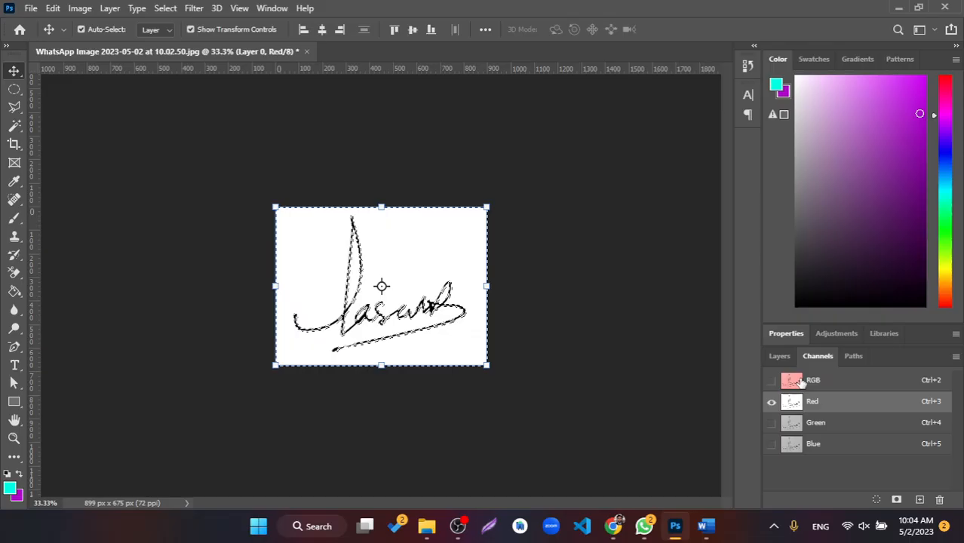
pyautogui.hotkey('ctrl', 'shift', 'i')
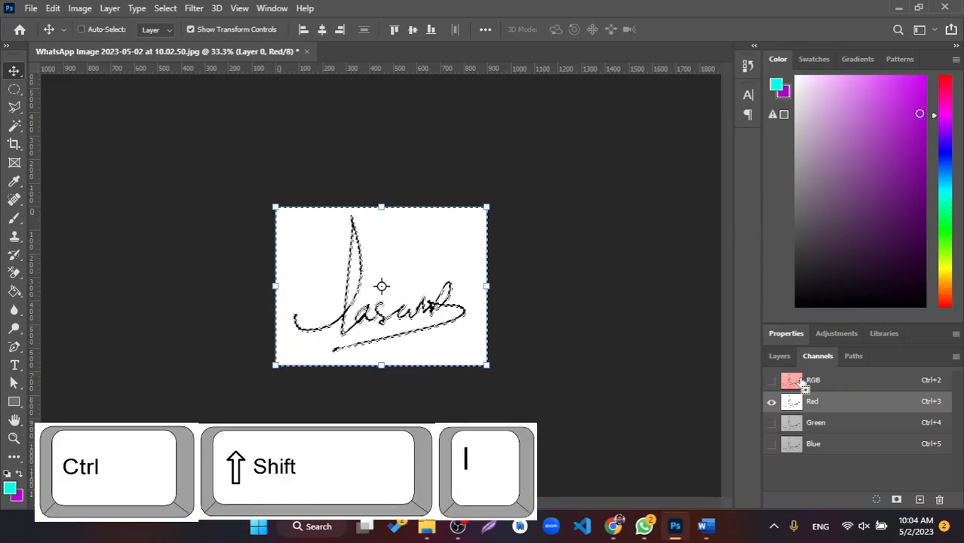
pyautogui.press('i')
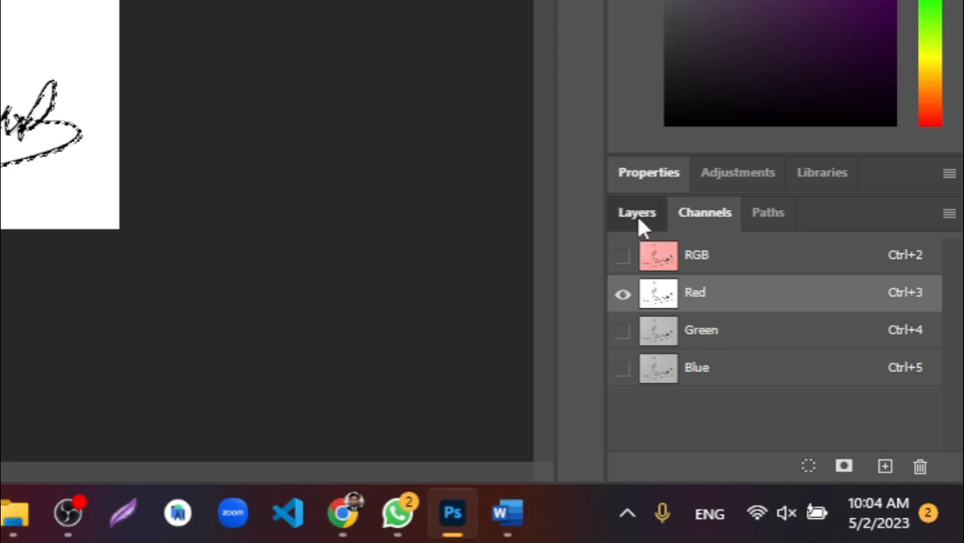
# Add a Solid Color fill layer in blue #3116fc over the selected signature strokes and hide Layer 0
pyautogui.click(636, 215)
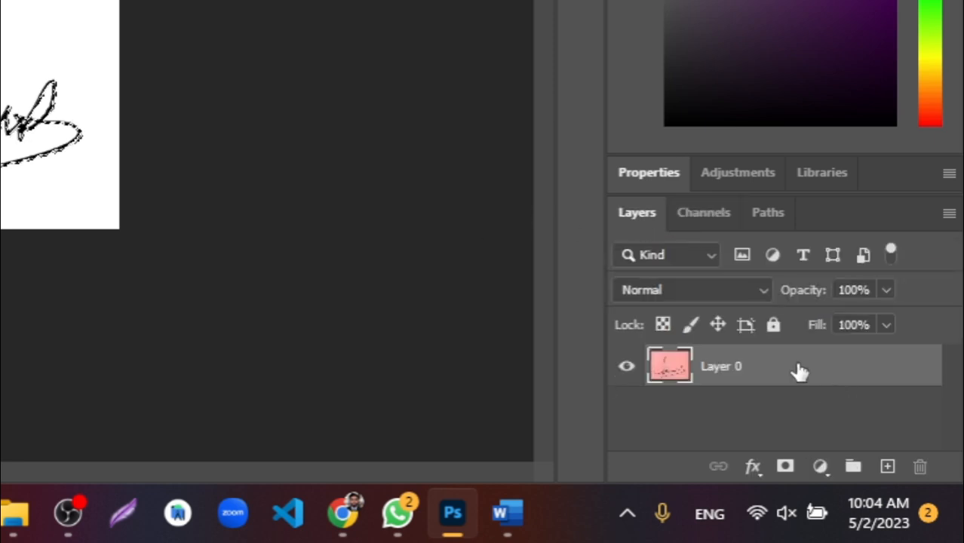
pyautogui.click(821, 468)
pyautogui.click(781, 32)
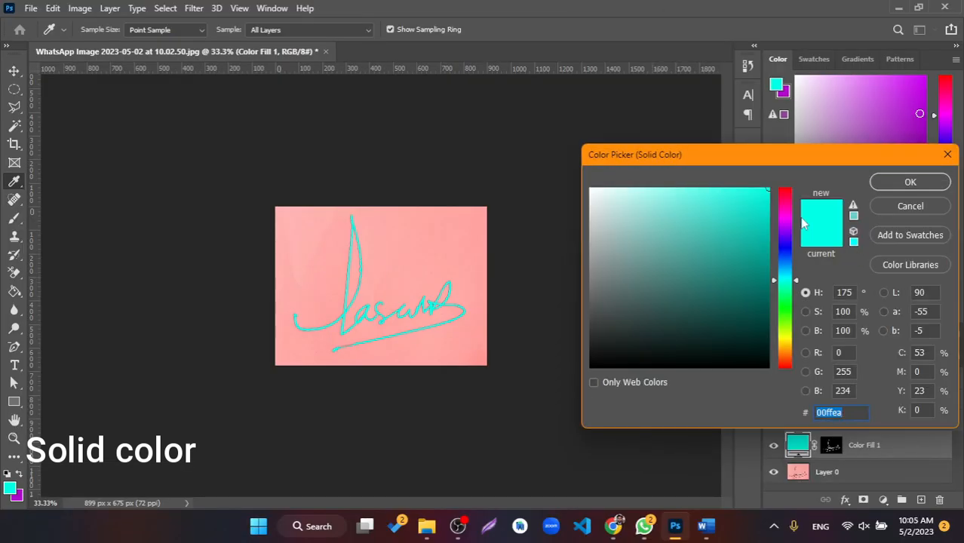
pyautogui.moveTo(776, 250)
pyautogui.mouseDown()
pyautogui.moveTo(779, 276)
pyautogui.moveTo(793, 249)
pyautogui.moveTo(790, 353)
pyautogui.moveTo(781, 190)
pyautogui.mouseUp()
pyautogui.moveTo(738, 321); pyautogui.dragTo(757, 360)
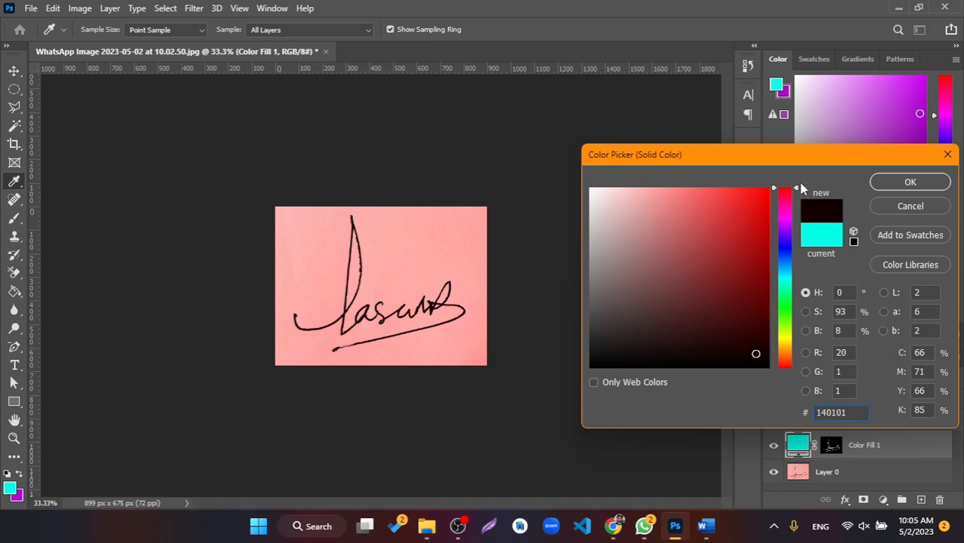
pyautogui.moveTo(781, 221)
pyautogui.mouseDown()
pyautogui.moveTo(782, 246)
pyautogui.moveTo(754, 216)
pyautogui.moveTo(749, 192)
pyautogui.mouseUp()
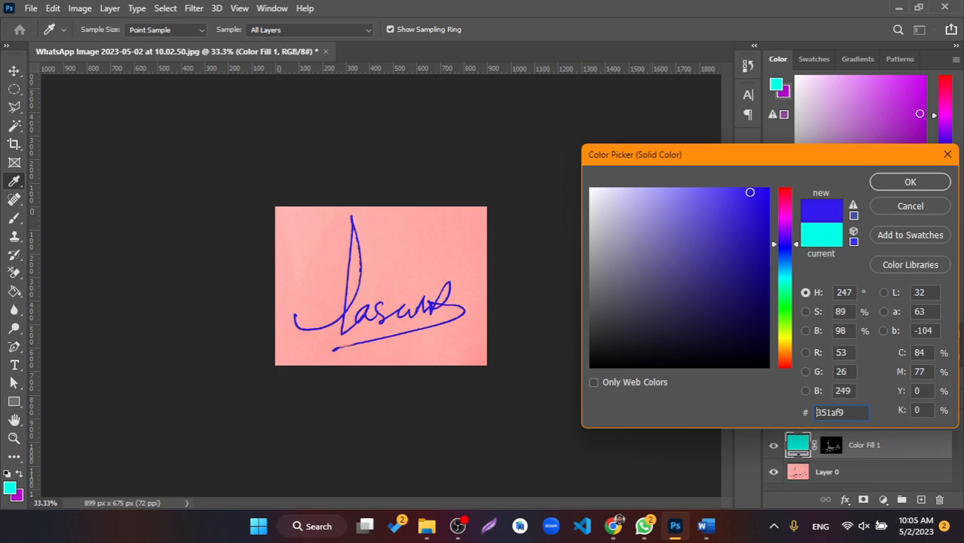
pyautogui.click(902, 185)
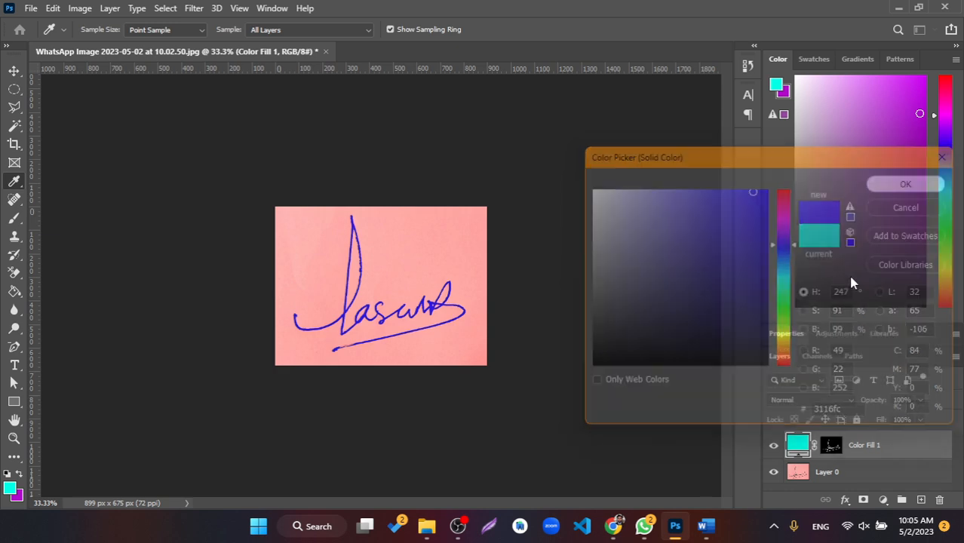
pyautogui.click(773, 472)
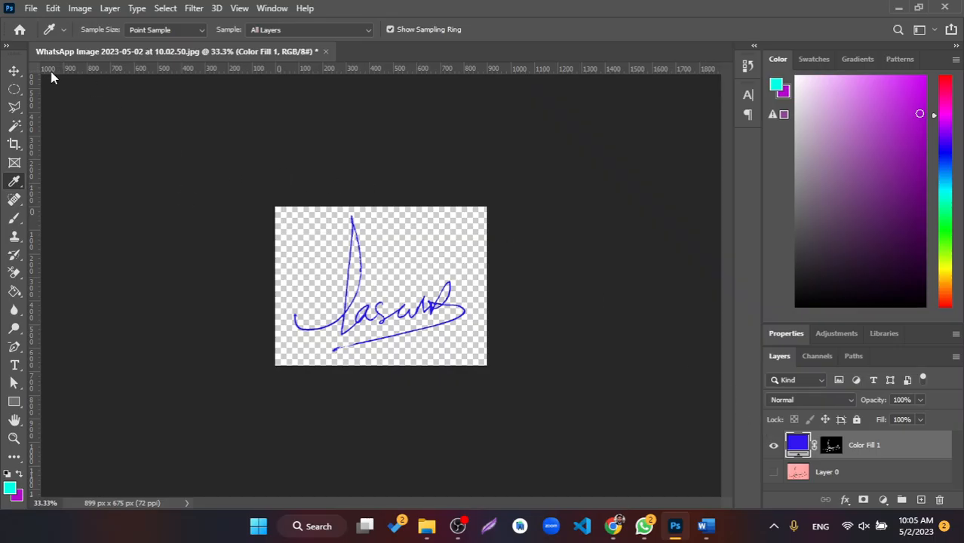
pyautogui.click(14, 71)
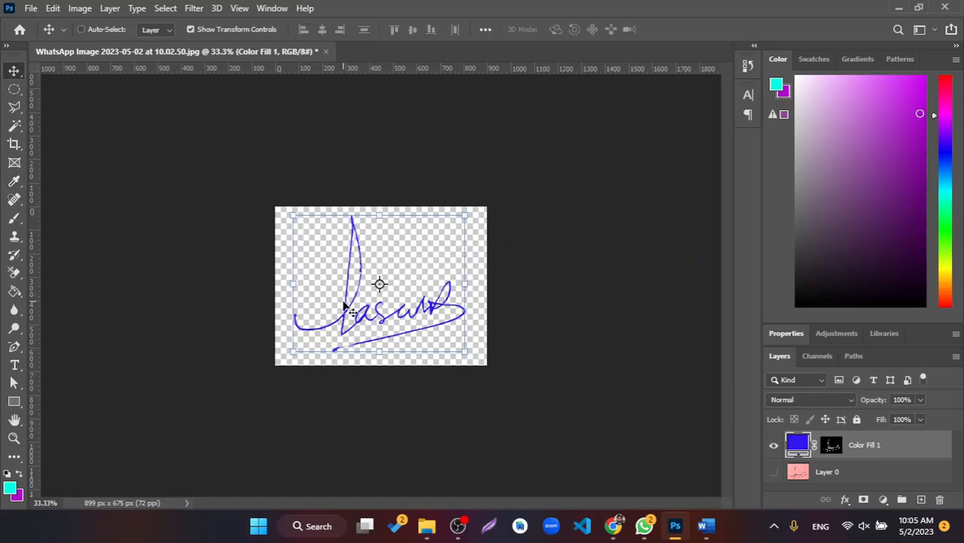
# Export the transparent blue signature as a PNG named sign2.png in the Downloads folder
pyautogui.click(700, 527)
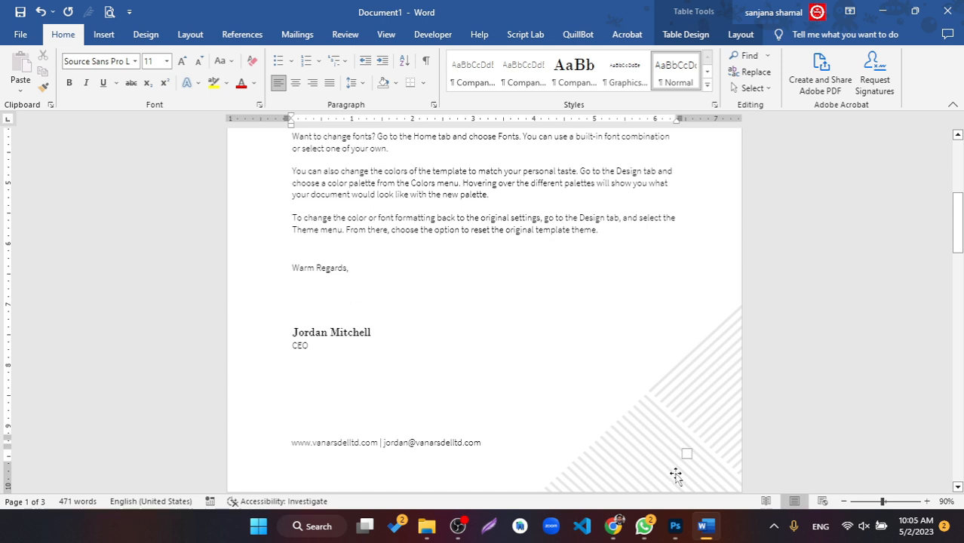
pyautogui.click(675, 526)
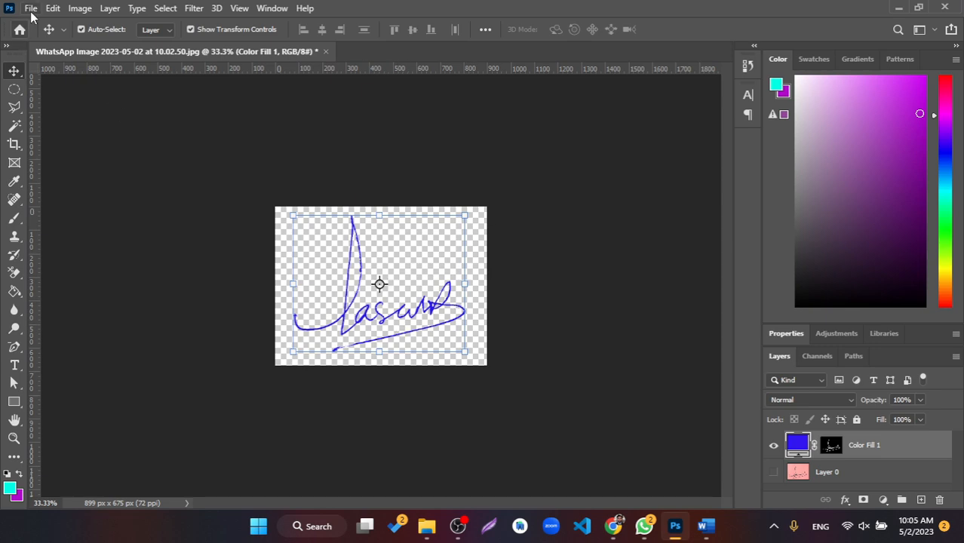
pyautogui.click(31, 9)
pyautogui.moveTo(104, 216)
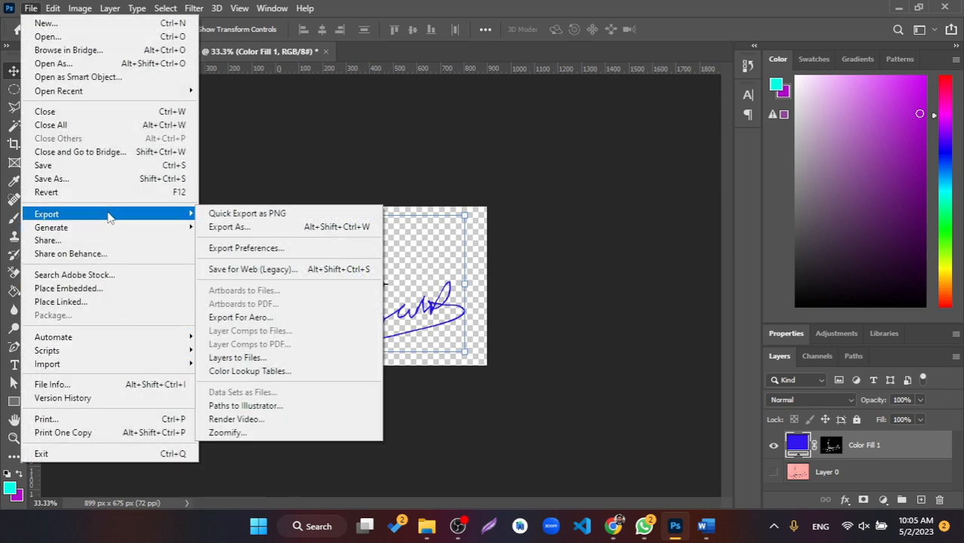
pyautogui.click(244, 213)
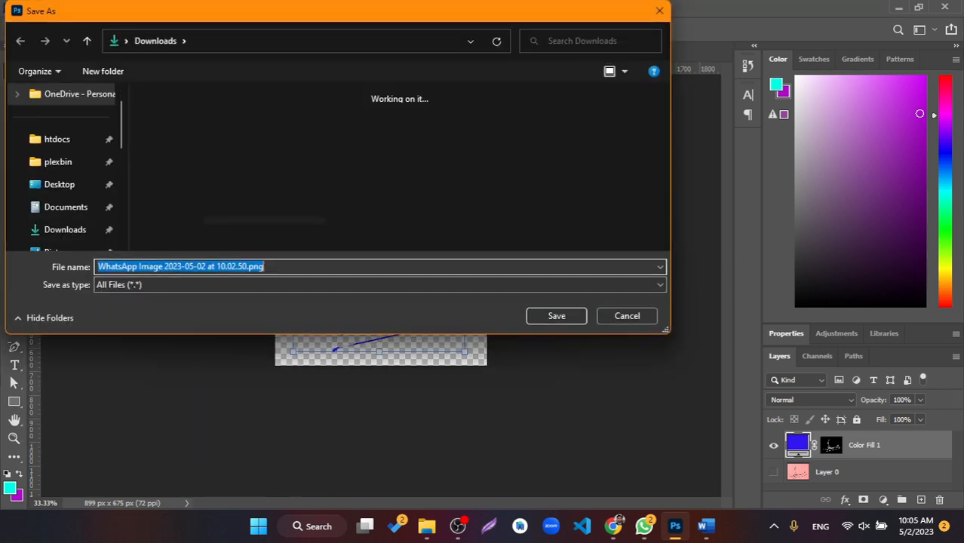
pyautogui.click(225, 266)
pyautogui.moveTo(245, 266); pyautogui.dragTo(72, 269)
pyautogui.write('sign2')
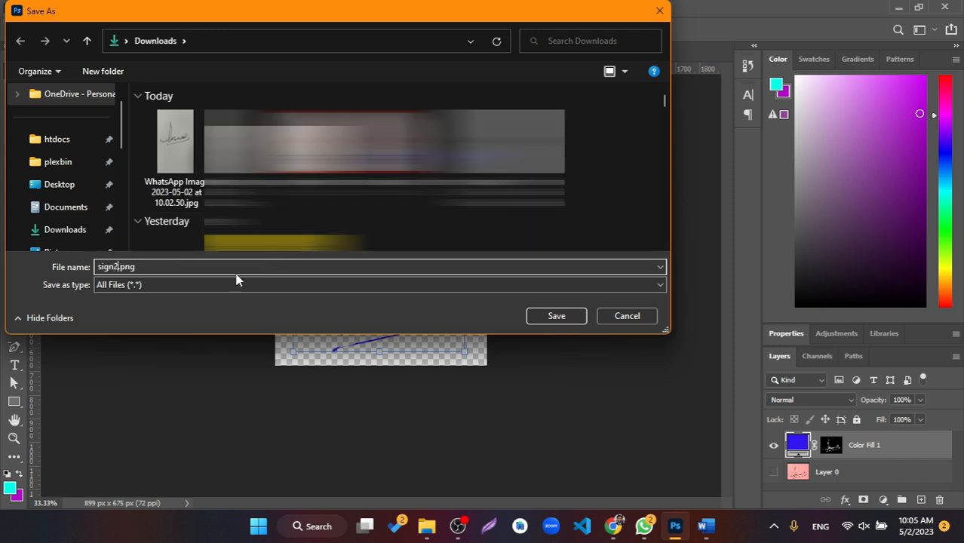
pyautogui.click(537, 316)
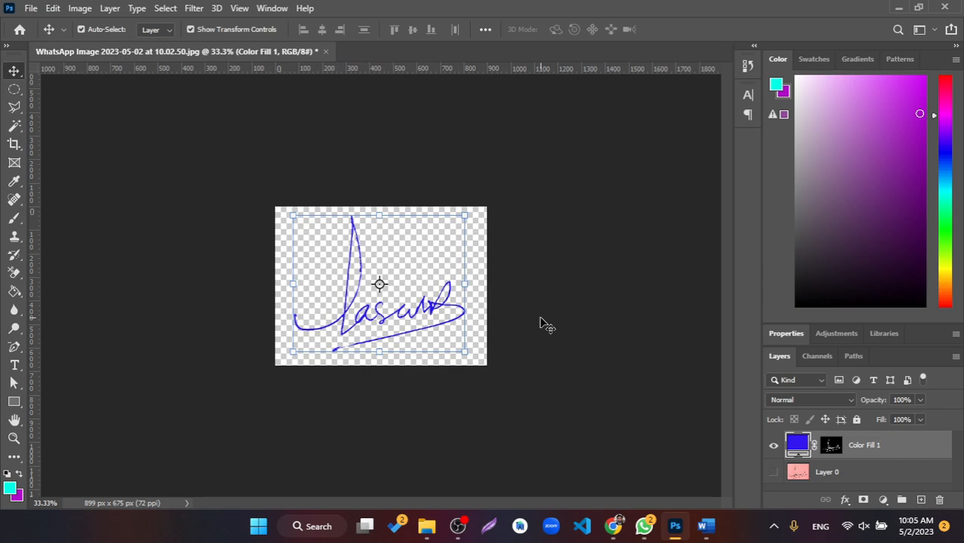
# Switch to the Word letter and insert the picture sign2.png from the Downloads folder above the sender's name
pyautogui.click(695, 525)
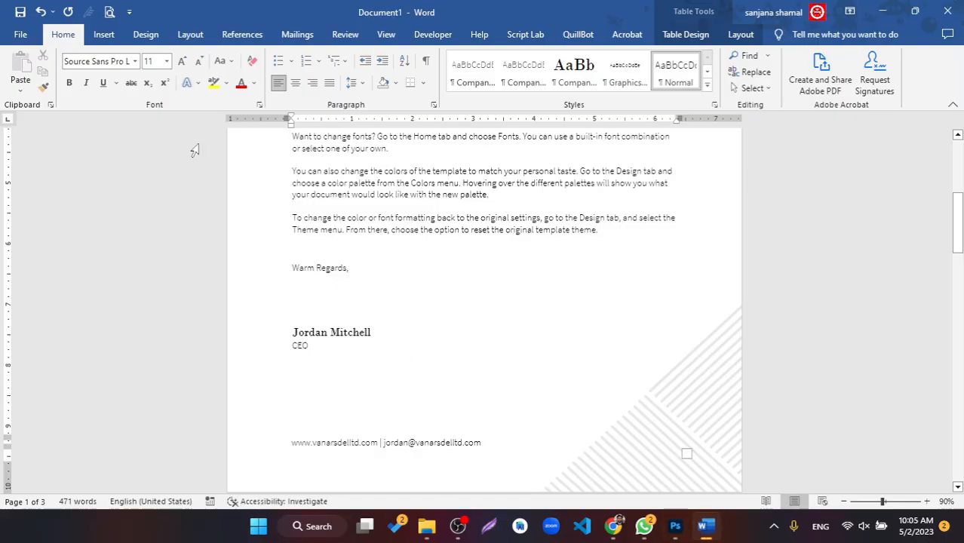
pyautogui.click(103, 35)
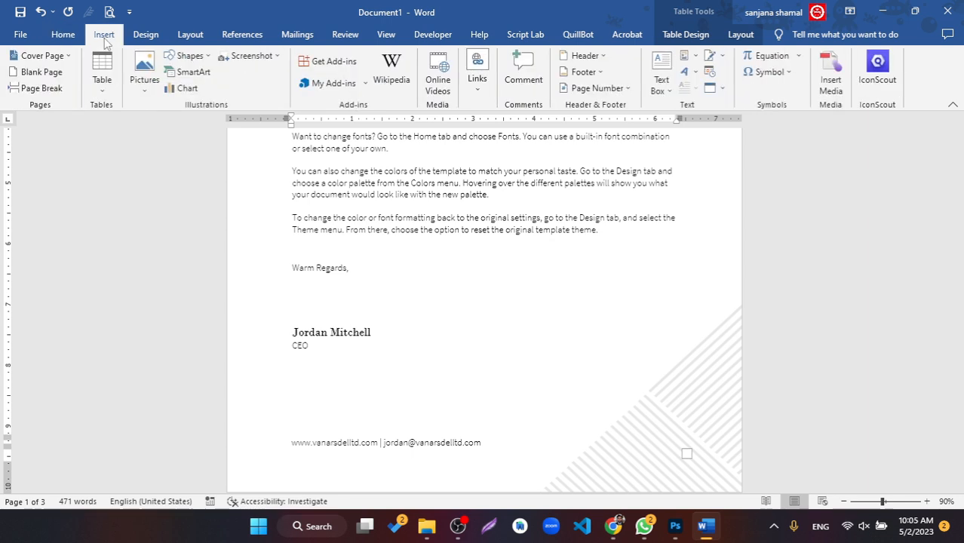
pyautogui.click(151, 85)
pyautogui.click(173, 125)
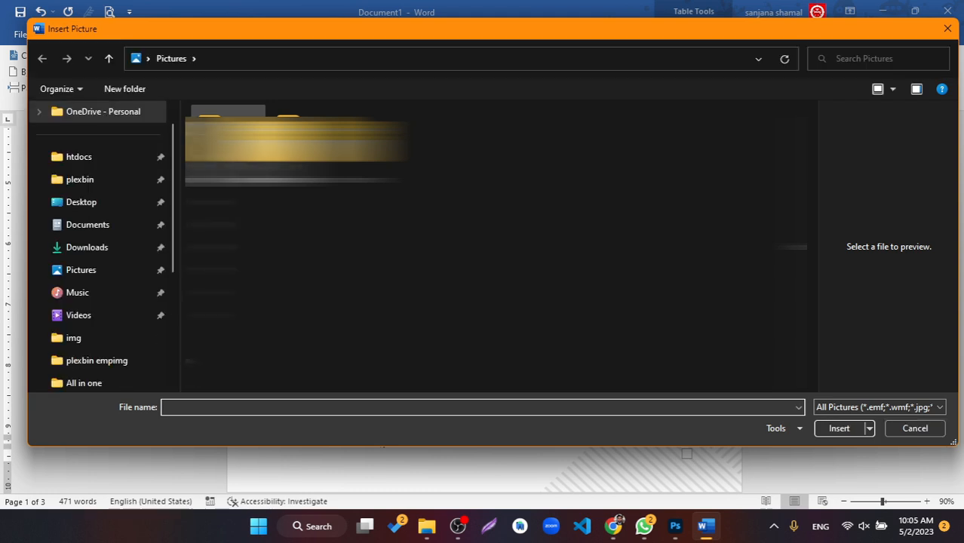
pyautogui.click(89, 248)
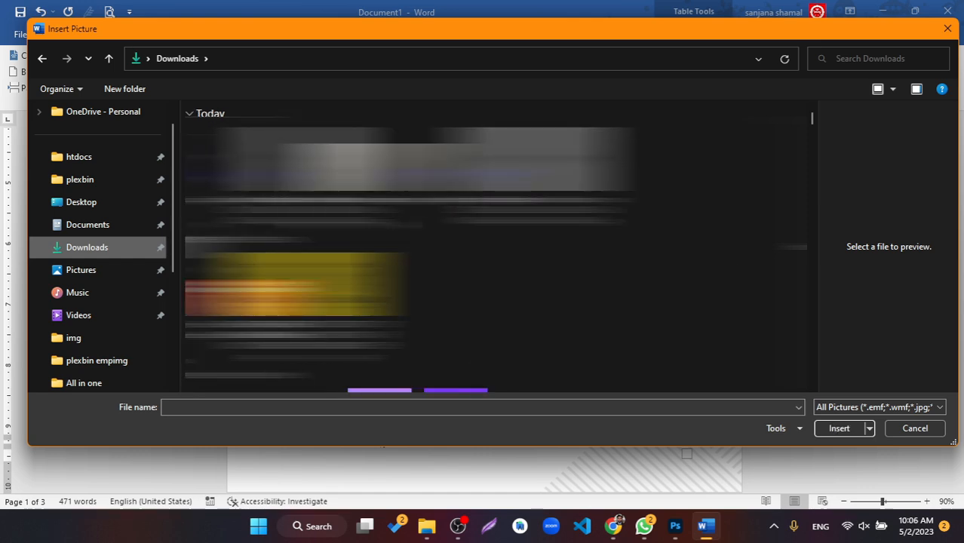
pyautogui.click(229, 166)
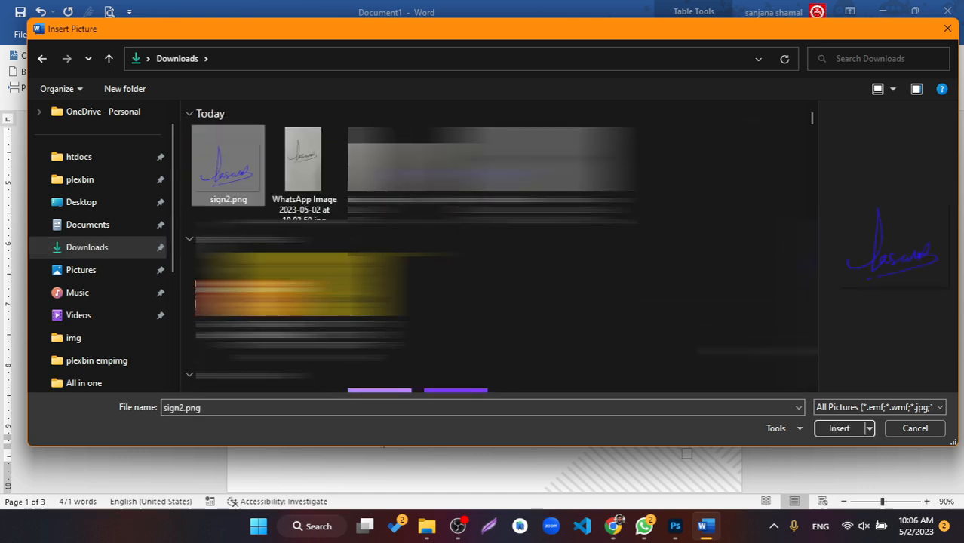
pyautogui.click(829, 428)
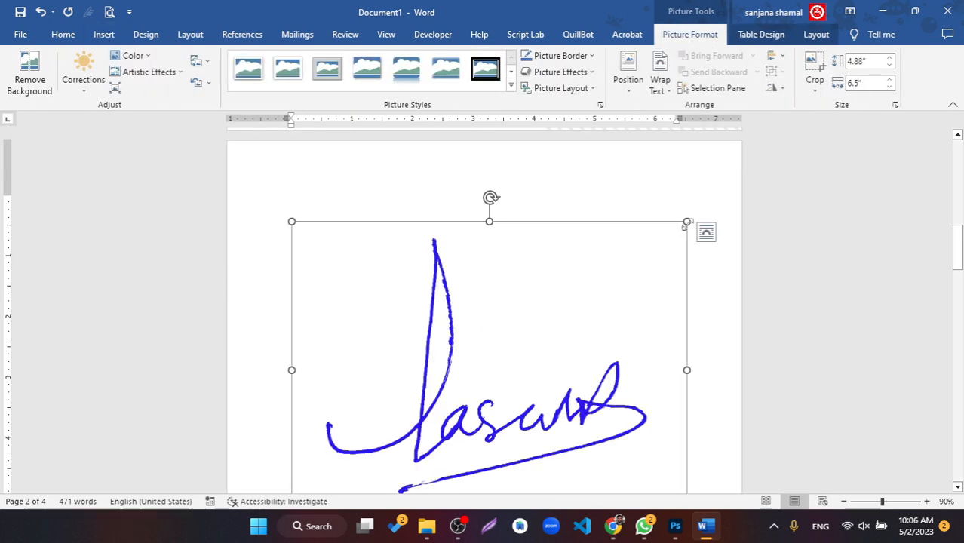
# Shrink the inserted signature picture to about 0.72" high by 0.96" wide, undoing the resize that flips it
pyautogui.moveTo(611, 248)
pyautogui.mouseDown()
pyautogui.moveTo(351, 328)
pyautogui.moveTo(239, 338)
pyautogui.moveTo(531, 390)
pyautogui.mouseUp()
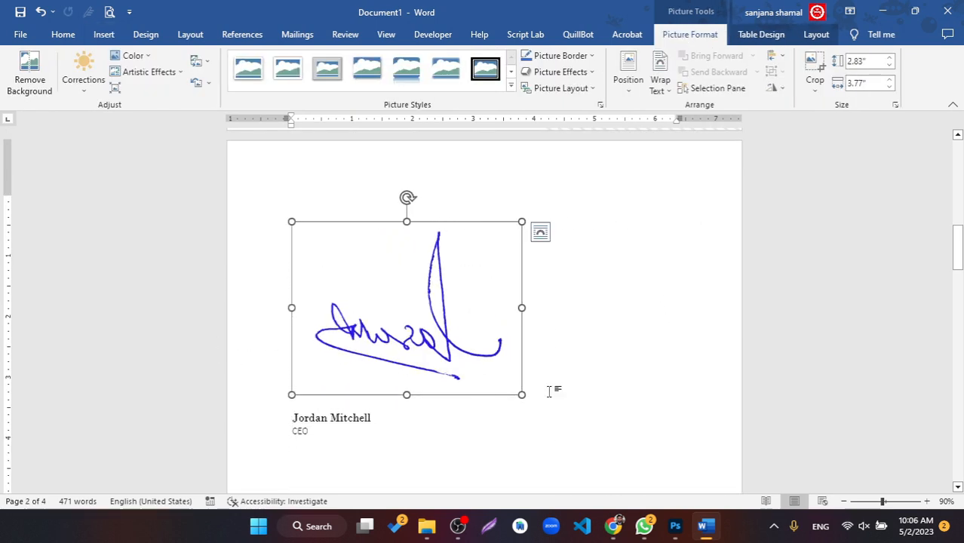
pyautogui.hotkey('ctrl', 'z')
pyautogui.moveTo(686, 223); pyautogui.dragTo(432, 301)
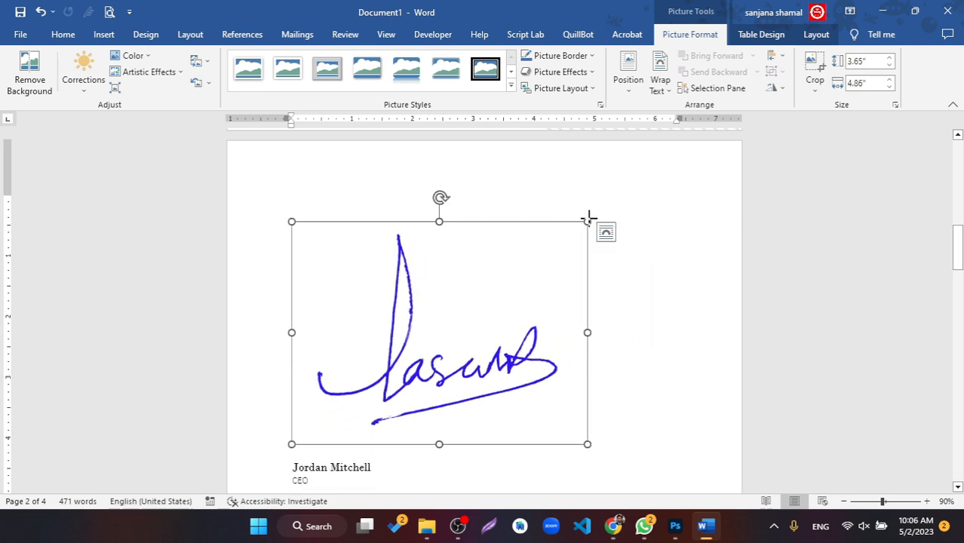
pyautogui.moveTo(587, 221)
pyautogui.mouseDown()
pyautogui.moveTo(394, 254)
pyautogui.moveTo(340, 285)
pyautogui.mouseUp()
pyautogui.moveTo(516, 391); pyautogui.dragTo(314, 266)
pyautogui.scroll(1, 429, 309)
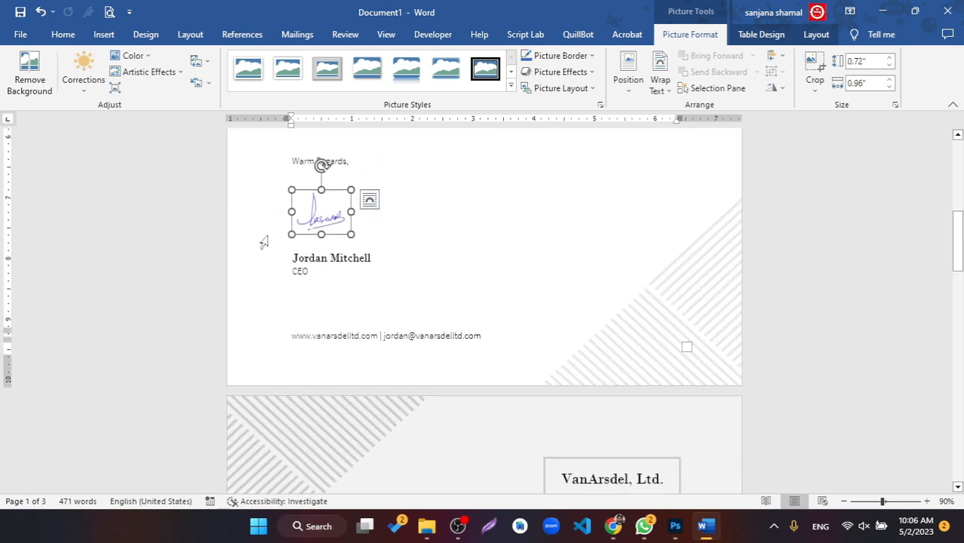
# Delete the empty lines directly below and above the signature picture in the letter's closing
pyautogui.click(305, 249)
pyautogui.press('BackSpace')
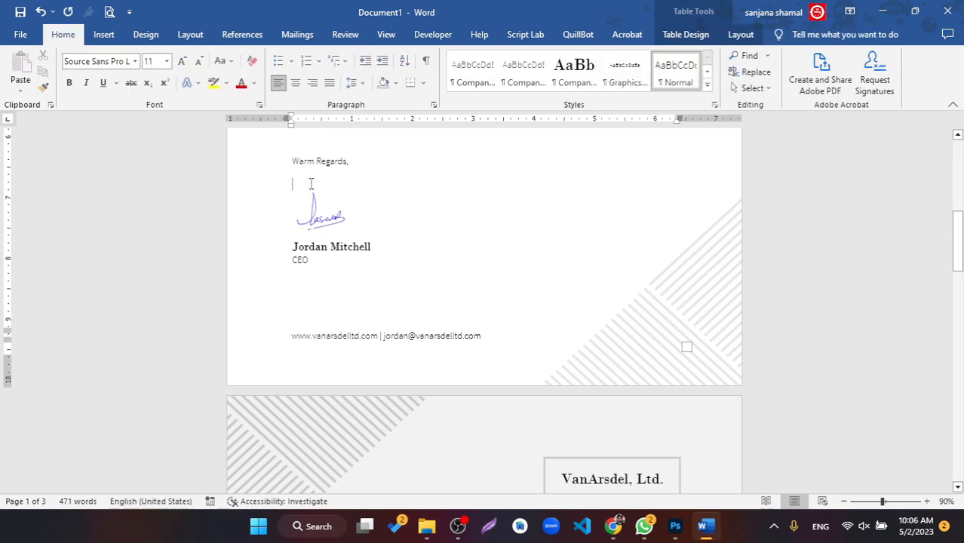
pyautogui.press('BackSpace')
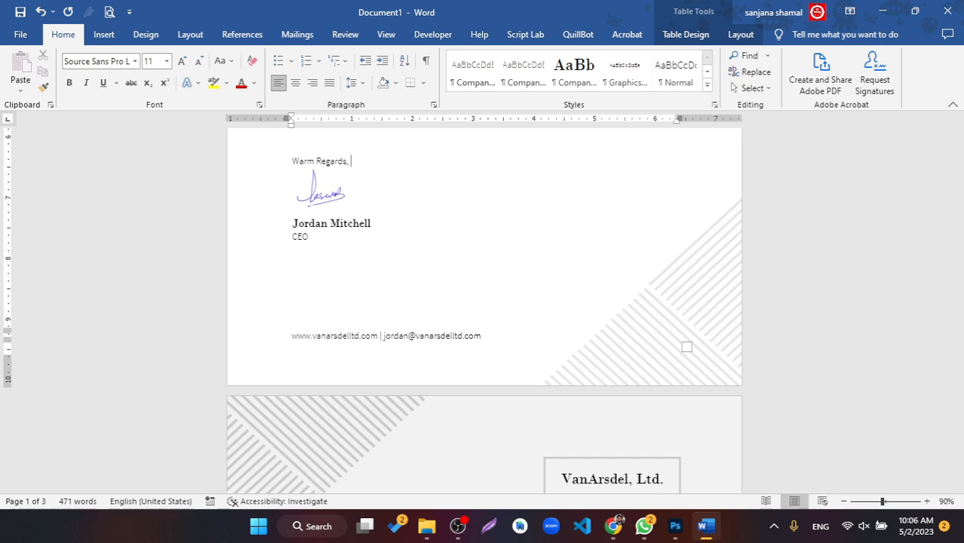
pyautogui.click(143, 229)
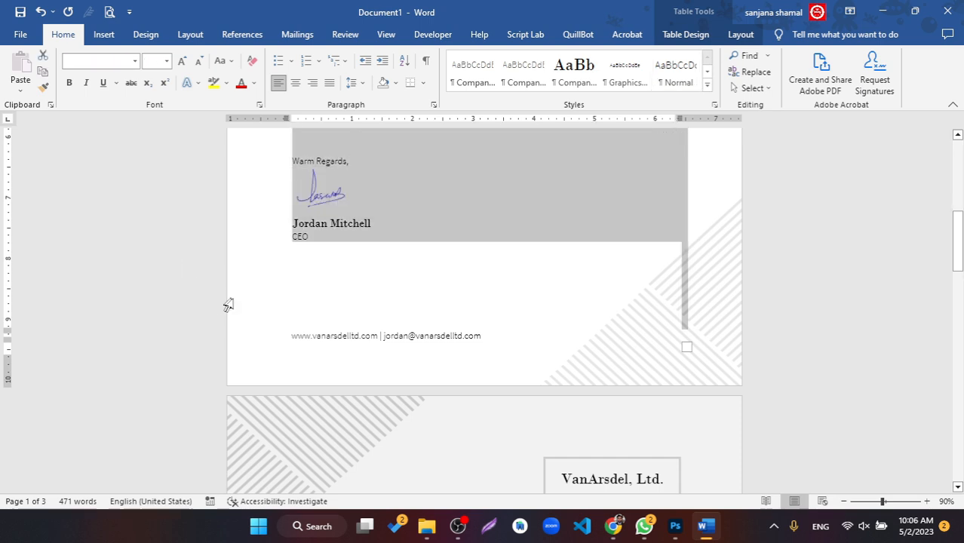
pyautogui.click(424, 268)
# Enlarge the signature picture slightly, keeping its proportions
pyautogui.scroll(3, 486, 272)
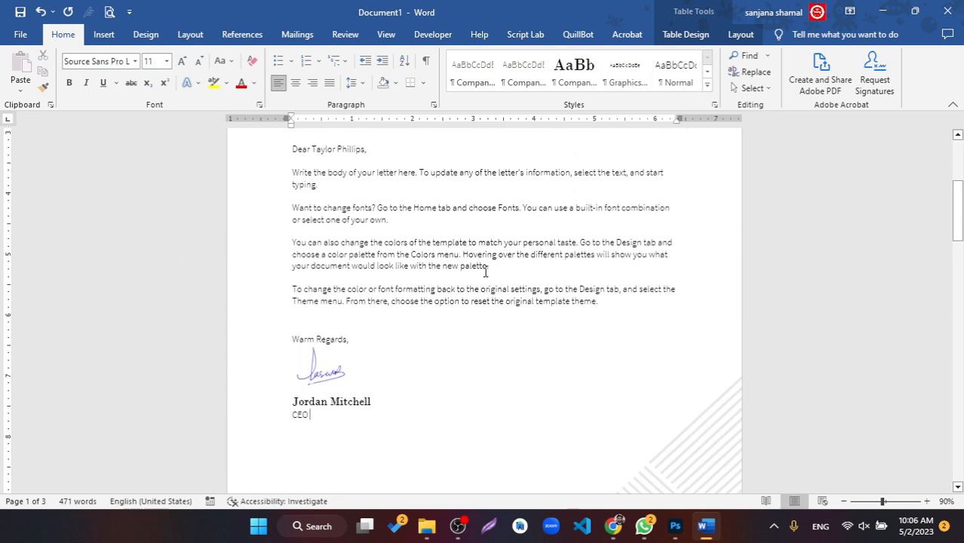
pyautogui.click(319, 371)
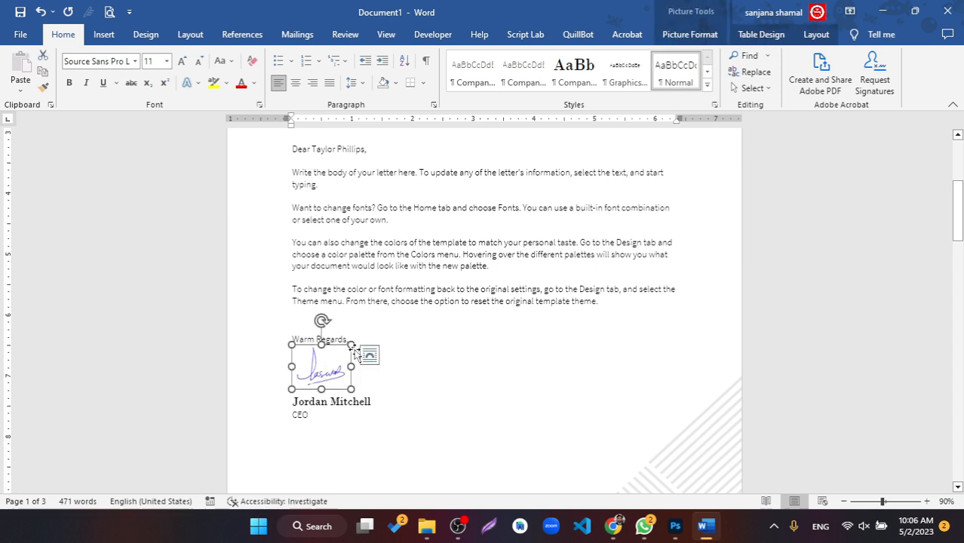
pyautogui.moveTo(354, 341); pyautogui.dragTo(359, 344)
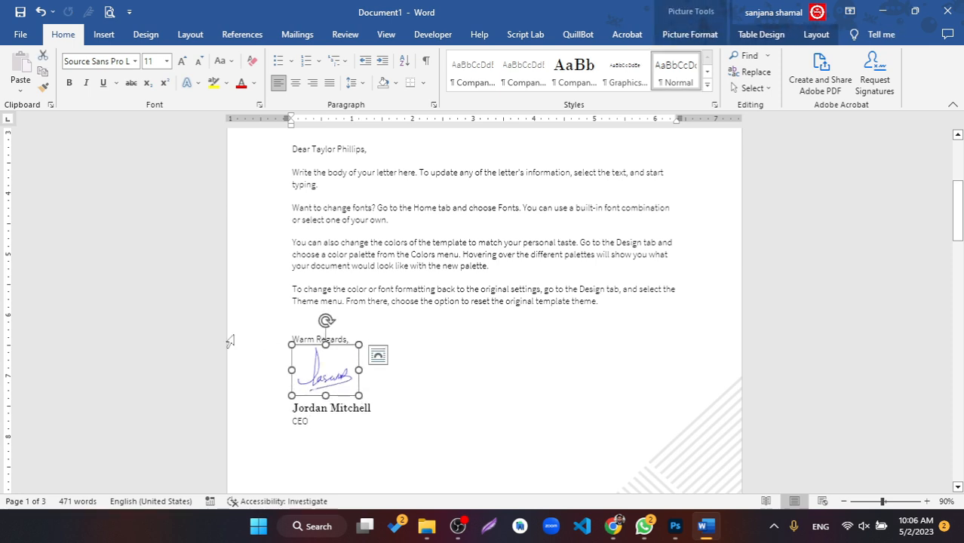
# Set the signature picture's text wrapping to Behind Text and move it beside the "Warm Regards," line
pyautogui.click(377, 357)
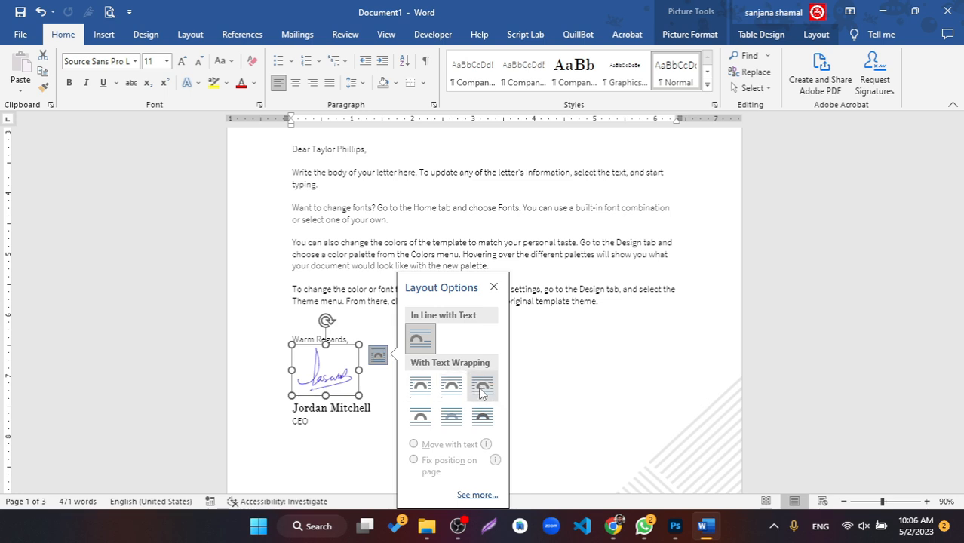
pyautogui.click(451, 417)
pyautogui.moveTo(328, 390)
pyautogui.mouseDown()
pyautogui.moveTo(371, 375)
pyautogui.moveTo(366, 358)
pyautogui.mouseUp()
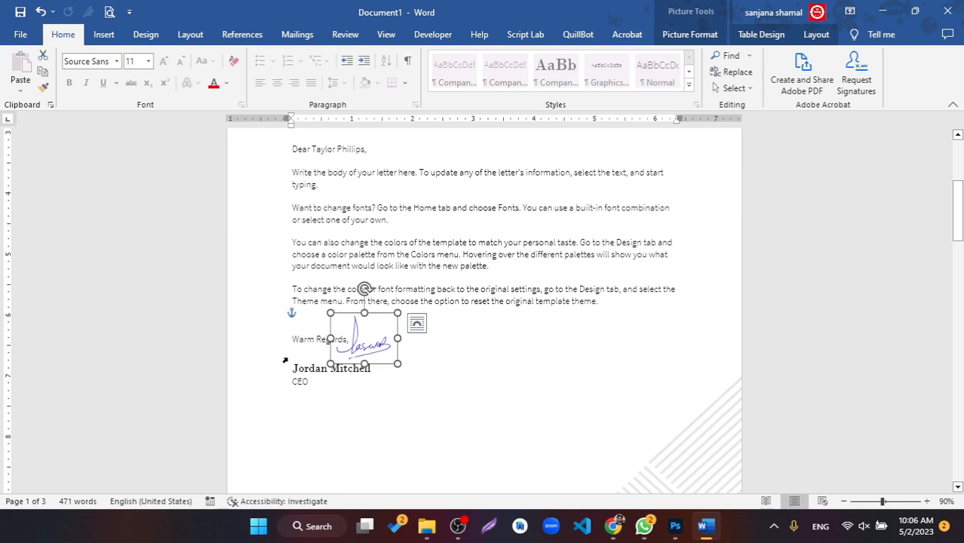
# Add an empty line above the sender's name and place the signature, slightly enlarged, between "Warm Regards," and the name
pyautogui.click(305, 352)
pyautogui.press('Return')
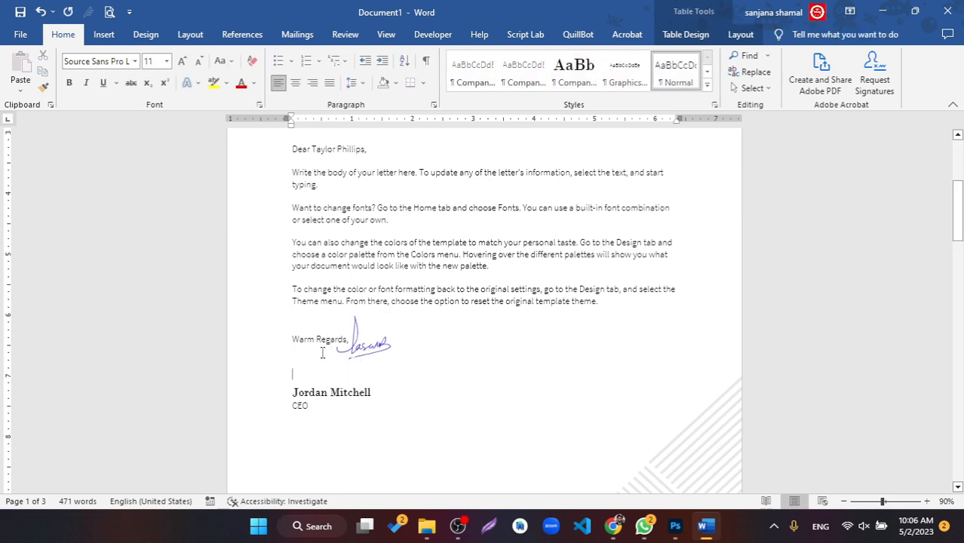
pyautogui.click(366, 344)
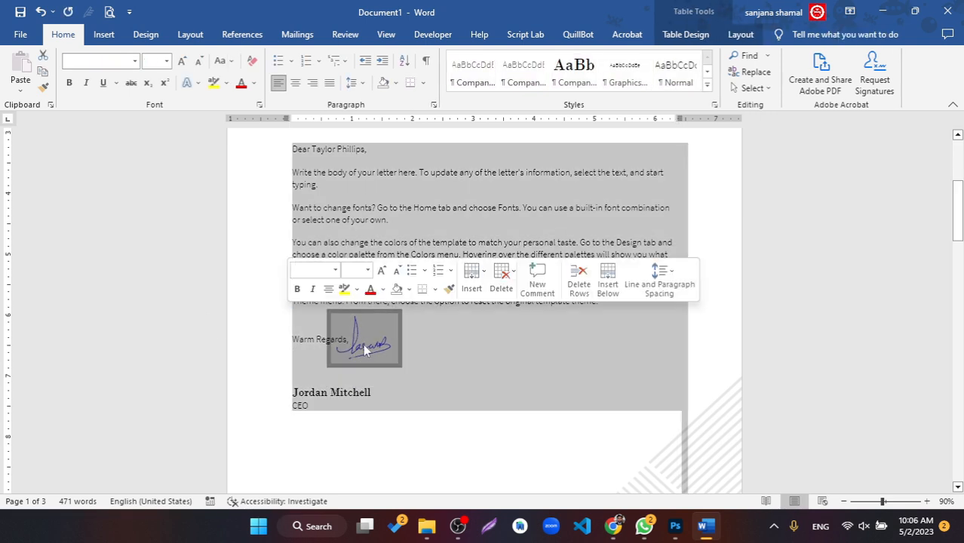
pyautogui.moveTo(351, 316)
pyautogui.mouseDown()
pyautogui.moveTo(321, 341)
pyautogui.moveTo(369, 335)
pyautogui.mouseUp()
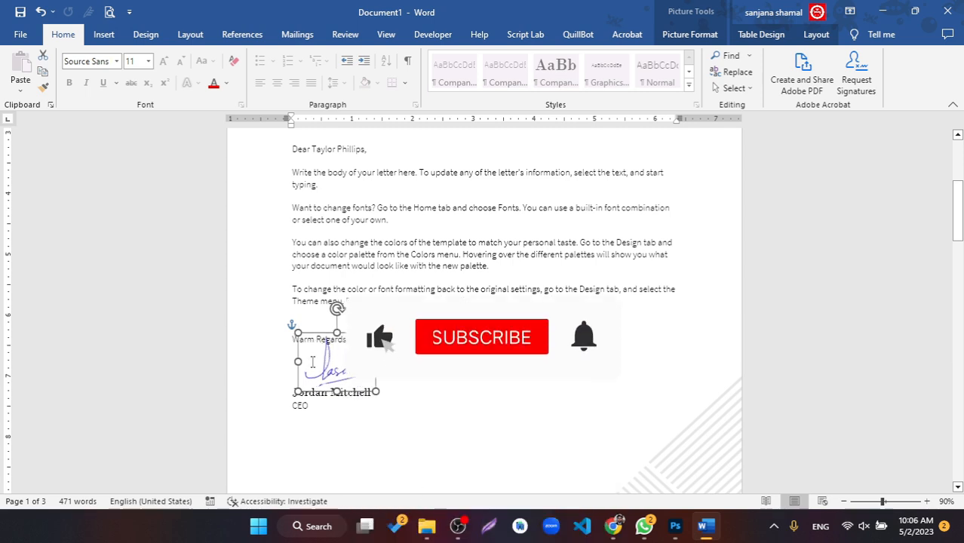
pyautogui.click(197, 337)
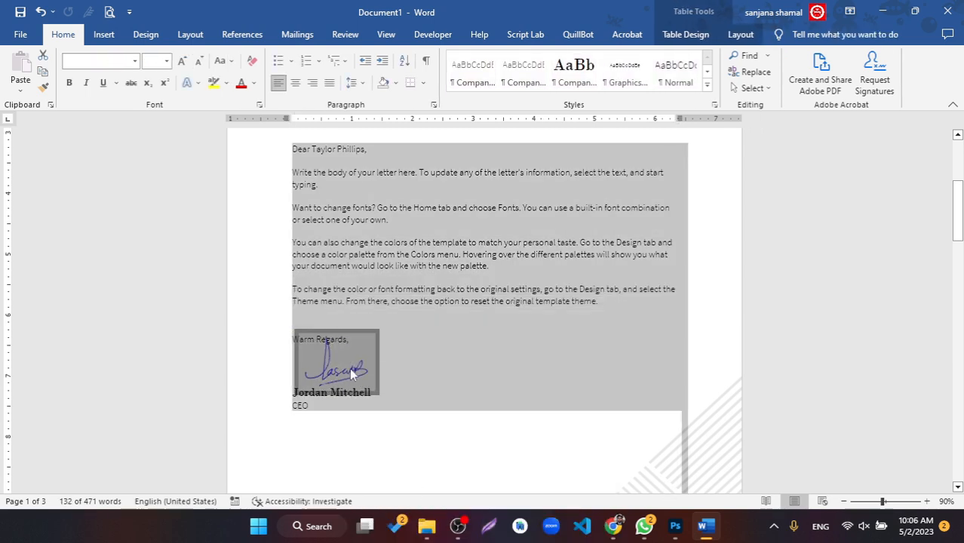
pyautogui.click(397, 359)
pyautogui.scroll(-3, 420, 375)
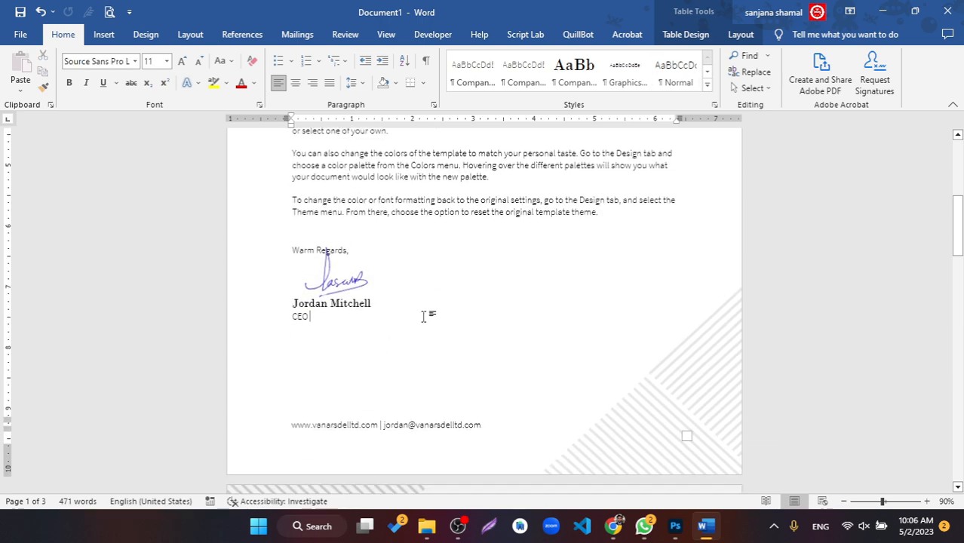
pyautogui.scroll(5, 663, 279)
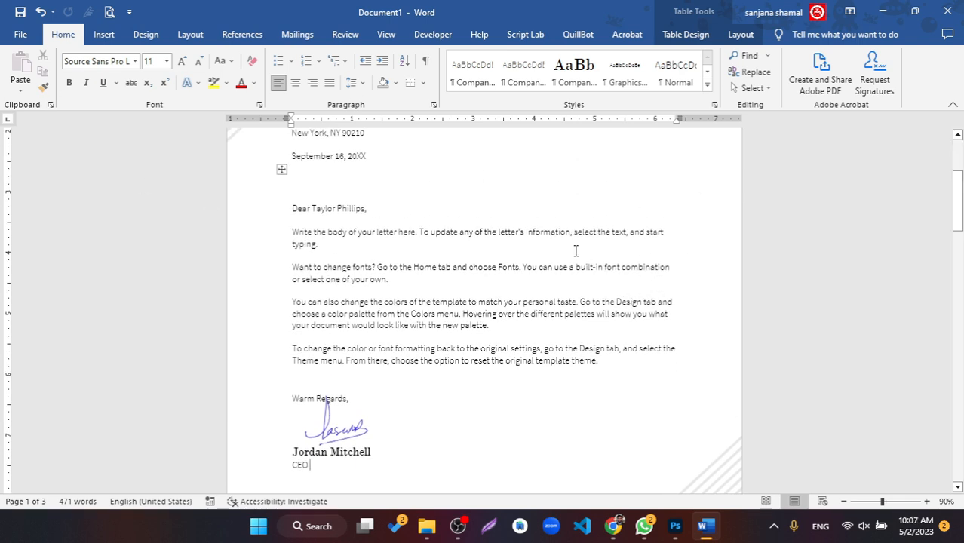
pyautogui.scroll(3, 527, 232)
pyautogui.scroll(-3, 524, 233)
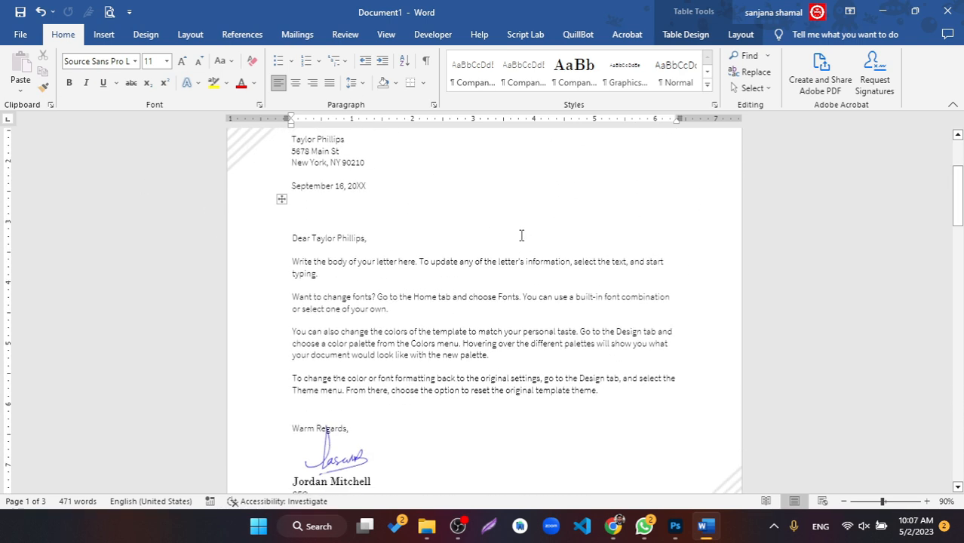
pyautogui.scroll(-3, 520, 236)
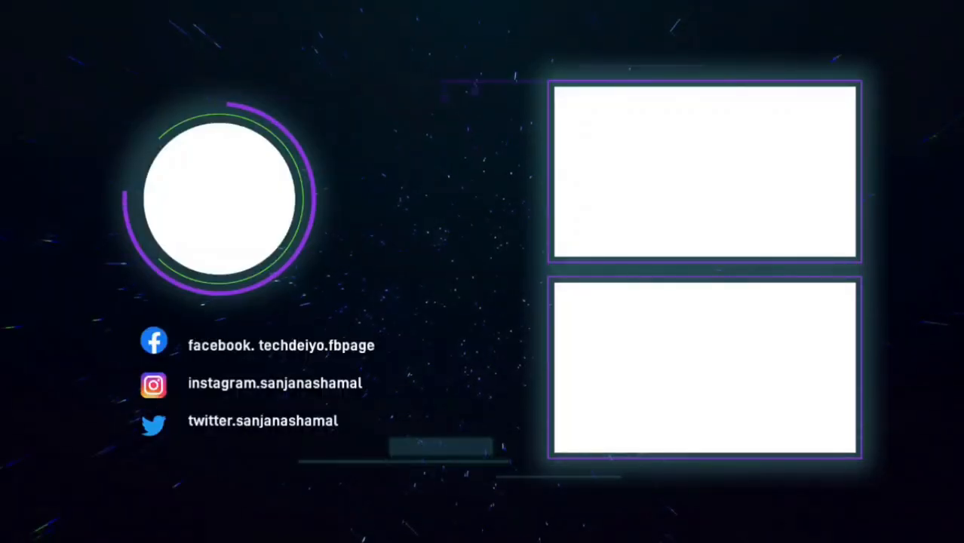